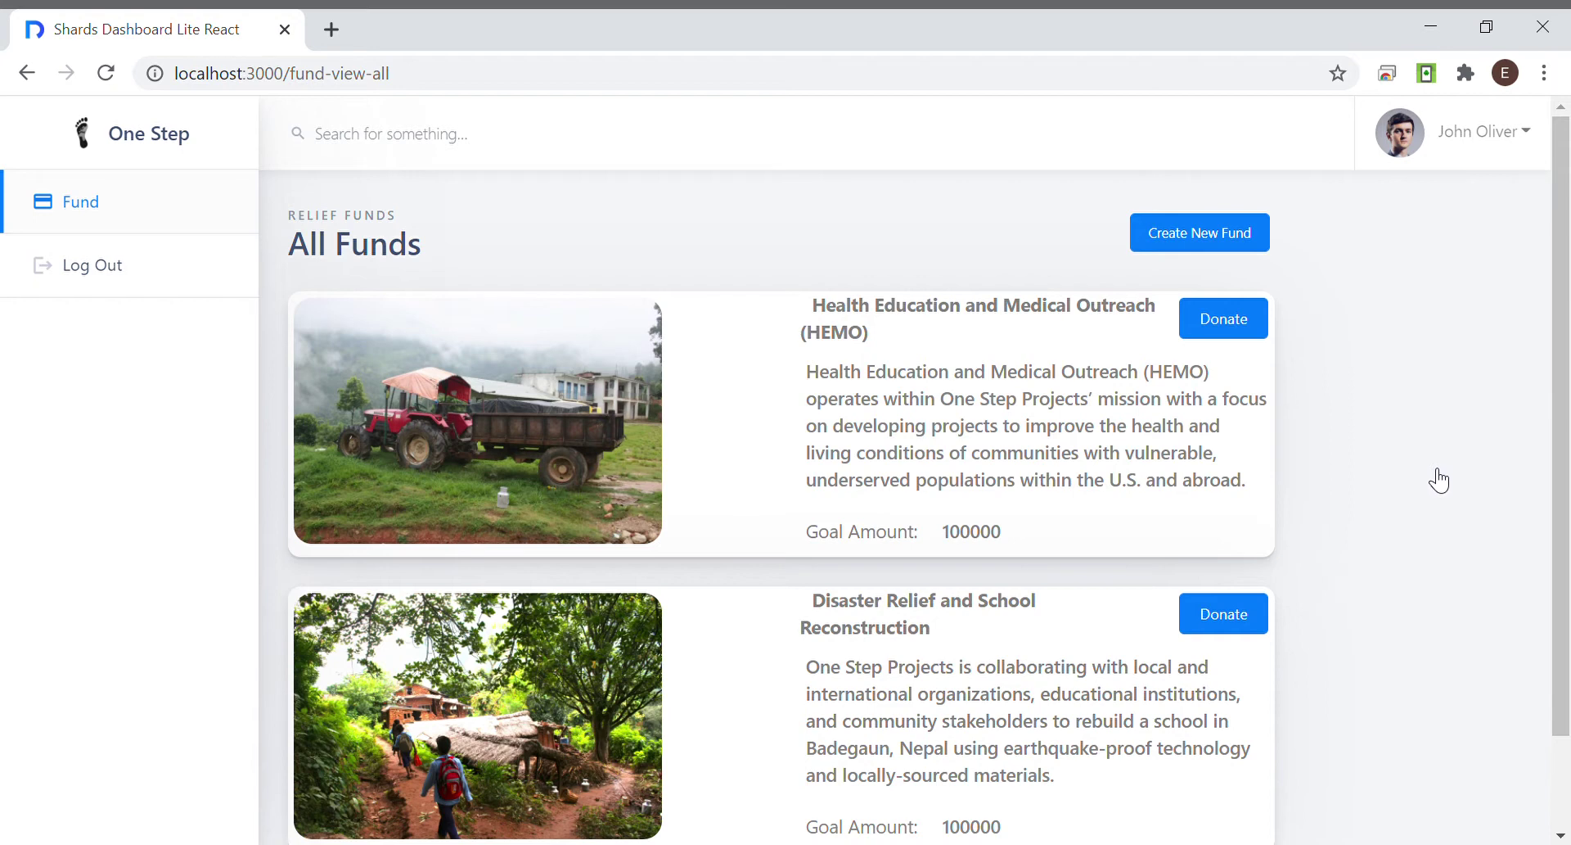
Step: Look through the relief funds listed on the All Funds page
scroll(1438, 479, down, 2)
scroll(1439, 480, up, 2)
scroll(1438, 482, down, 1)
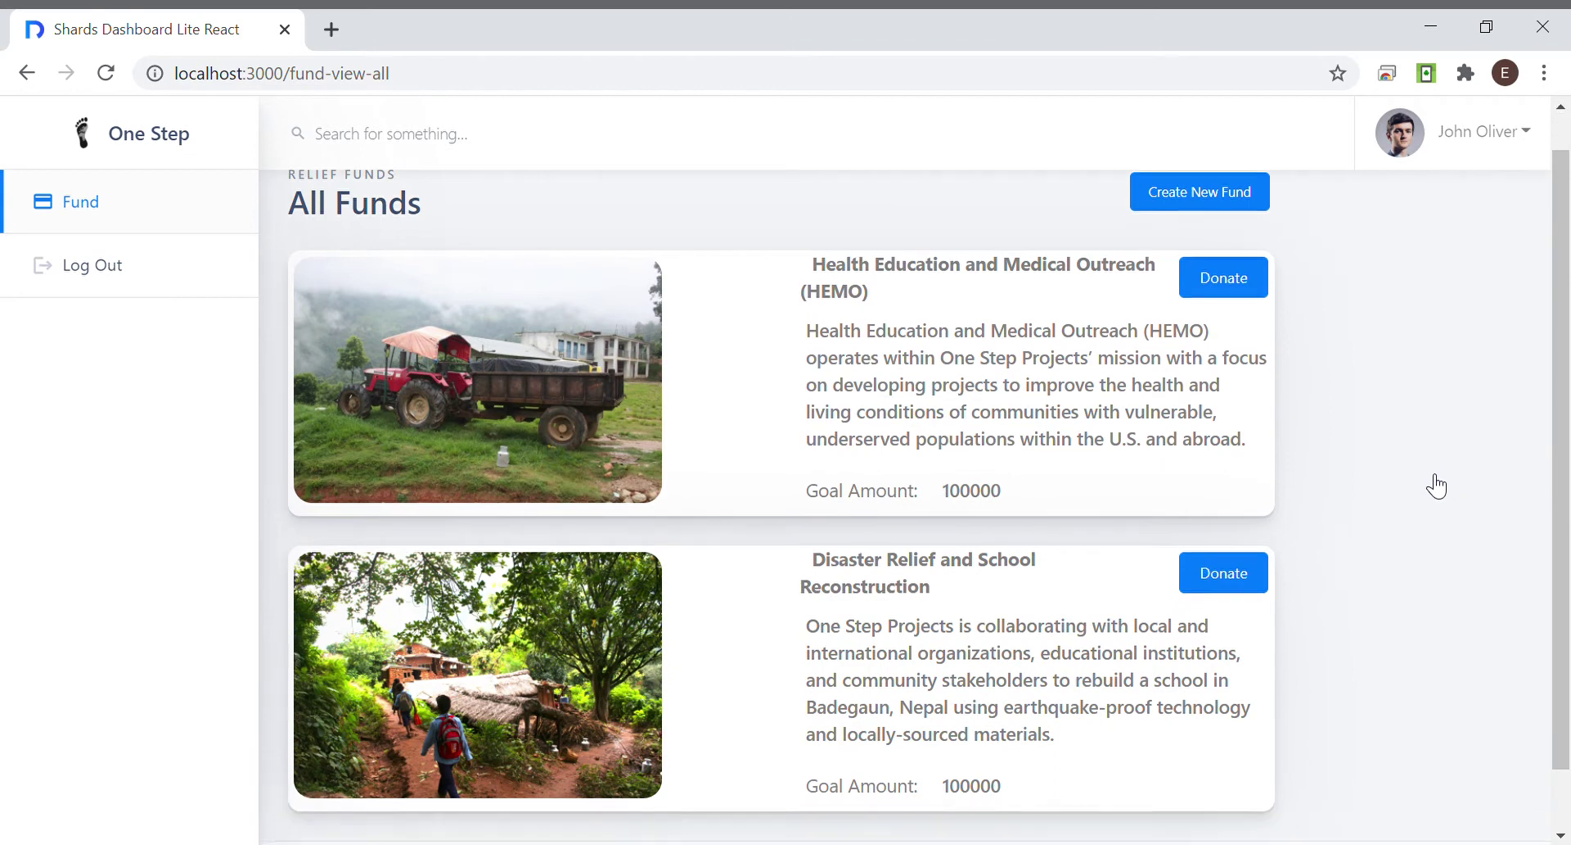
scroll(1392, 475, up, 1)
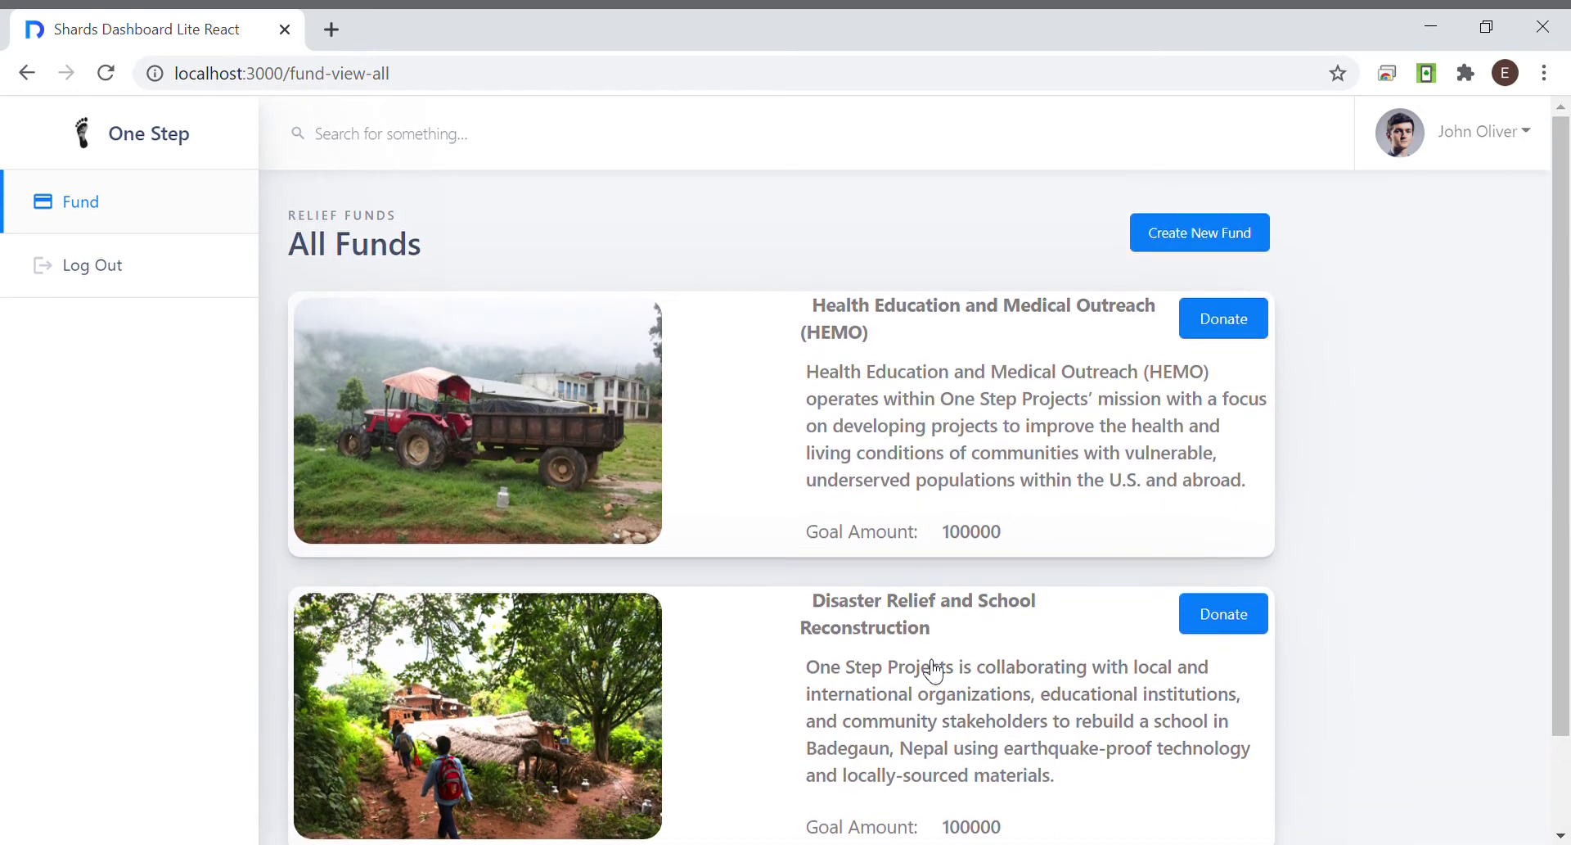
scroll(933, 655, down, 2)
scroll(1569, 452, up, 2)
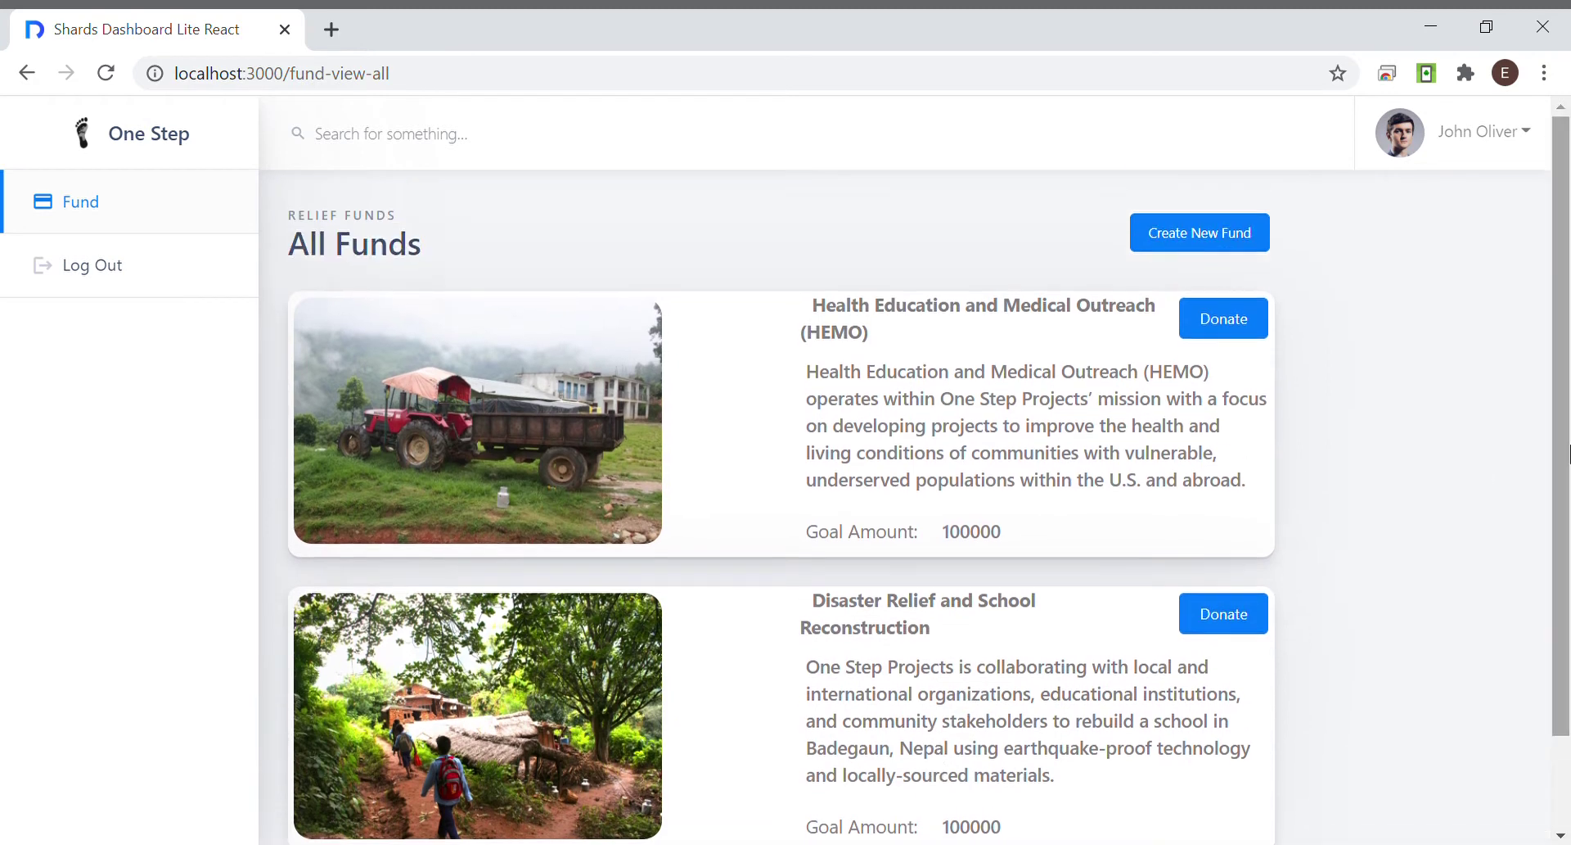
scroll(1565, 457, down, 1)
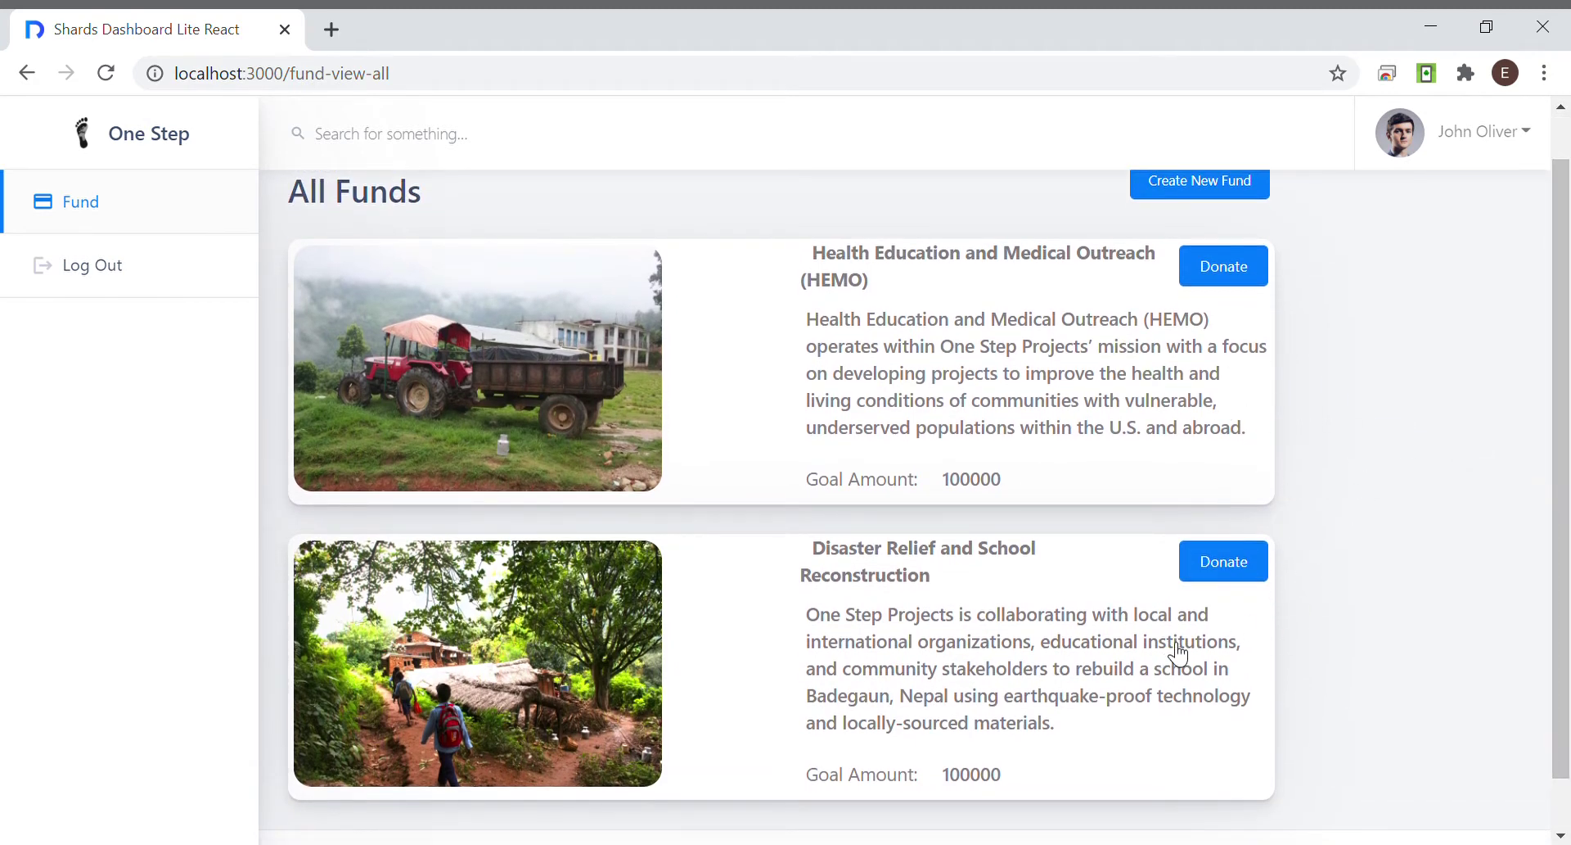
scroll(1340, 525, up, 1)
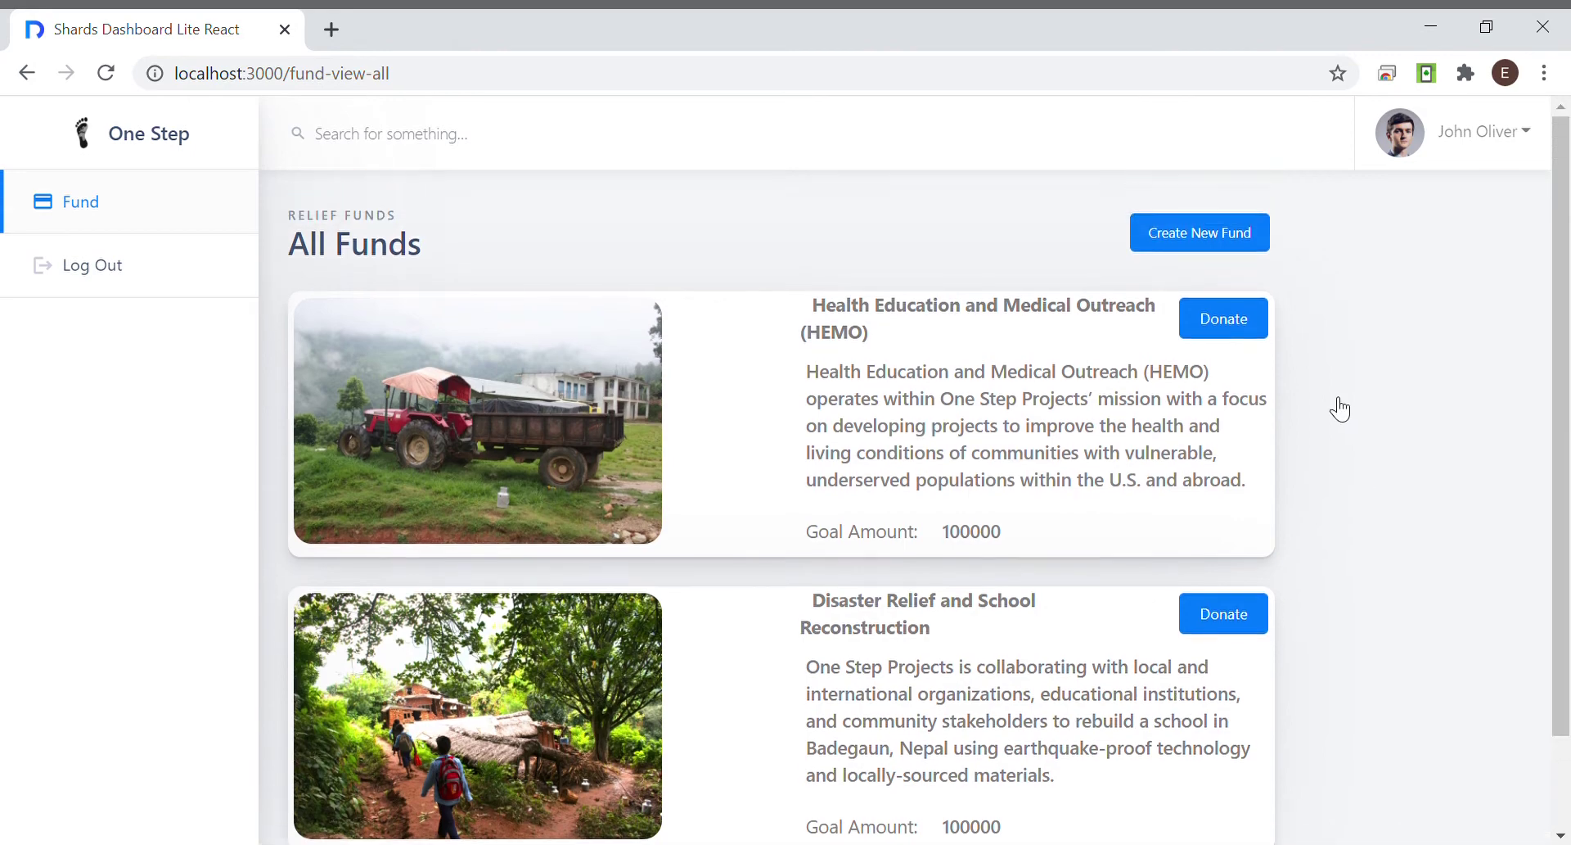
Step: Open the Health Education and Medical Outreach (HEMO) fund and review its name, description, creator and project ID
click(940, 400)
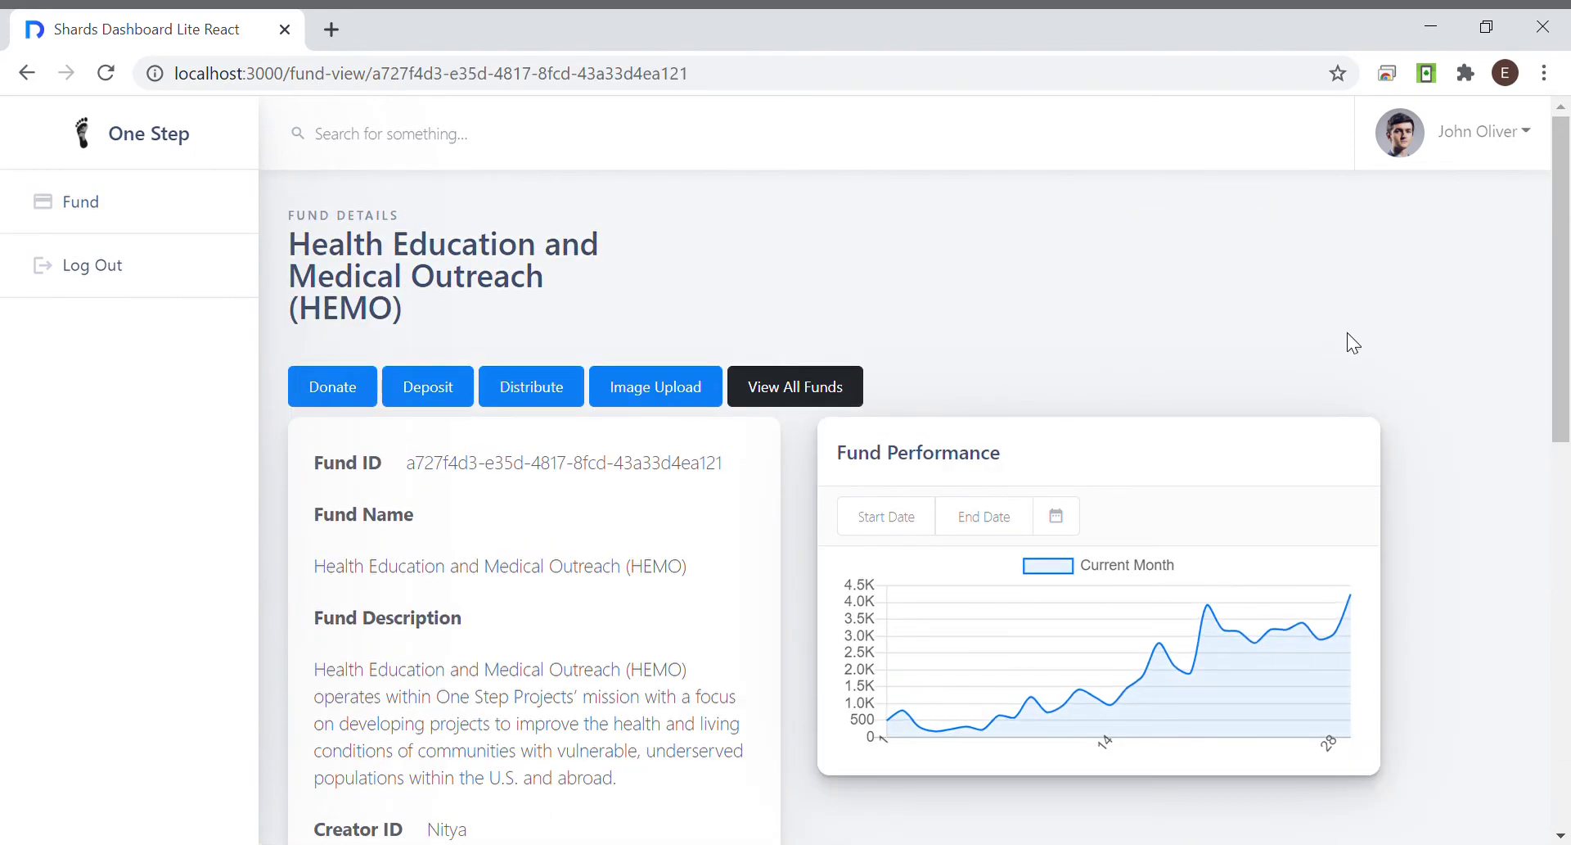
scroll(1565, 283, down, 2)
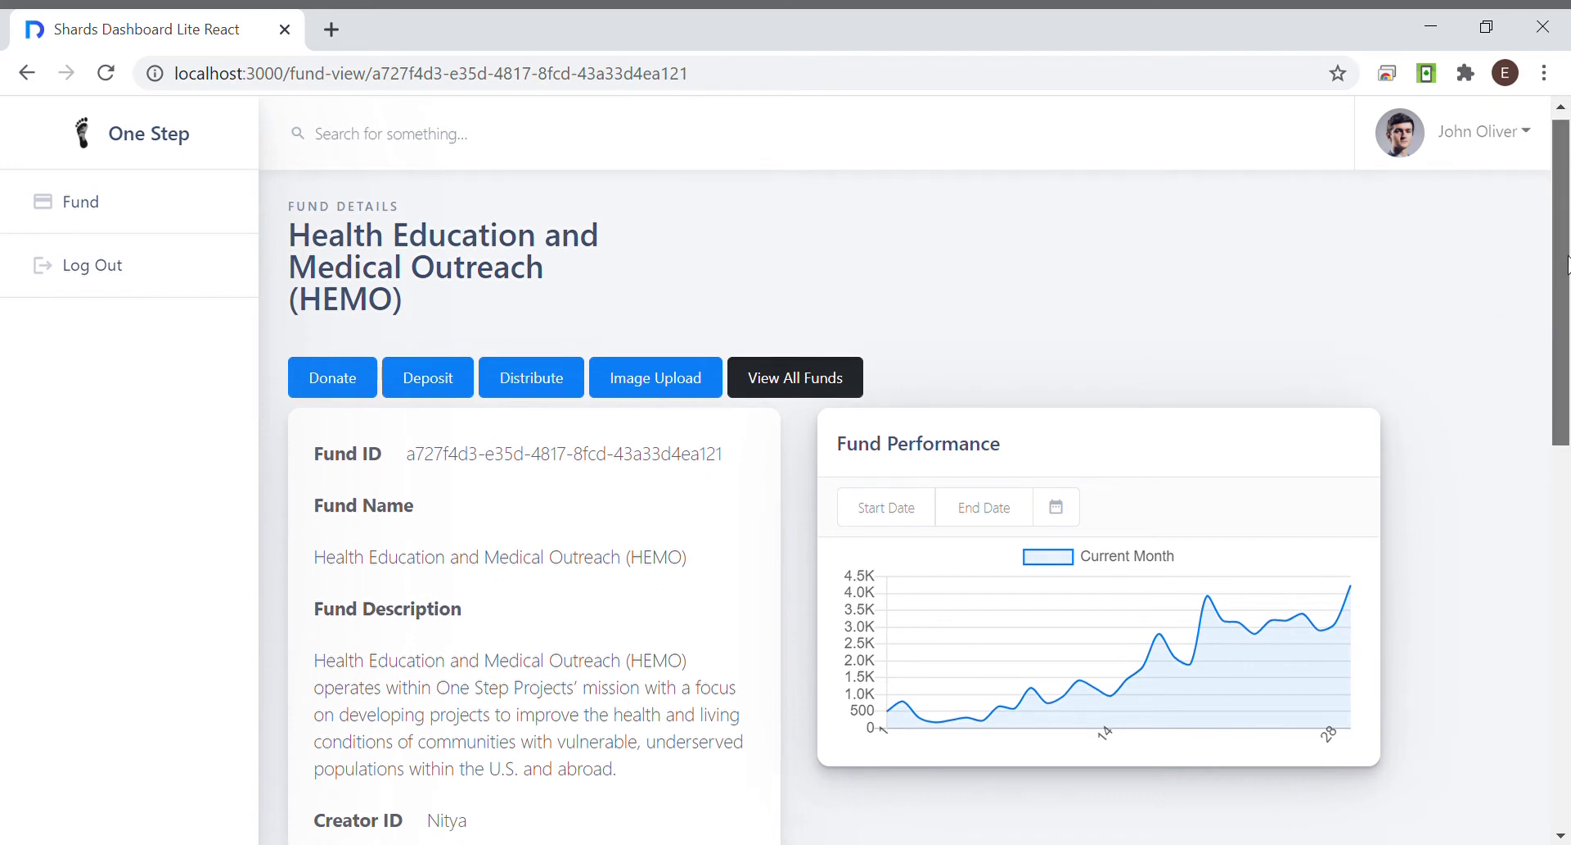
scroll(1565, 282, down, 3)
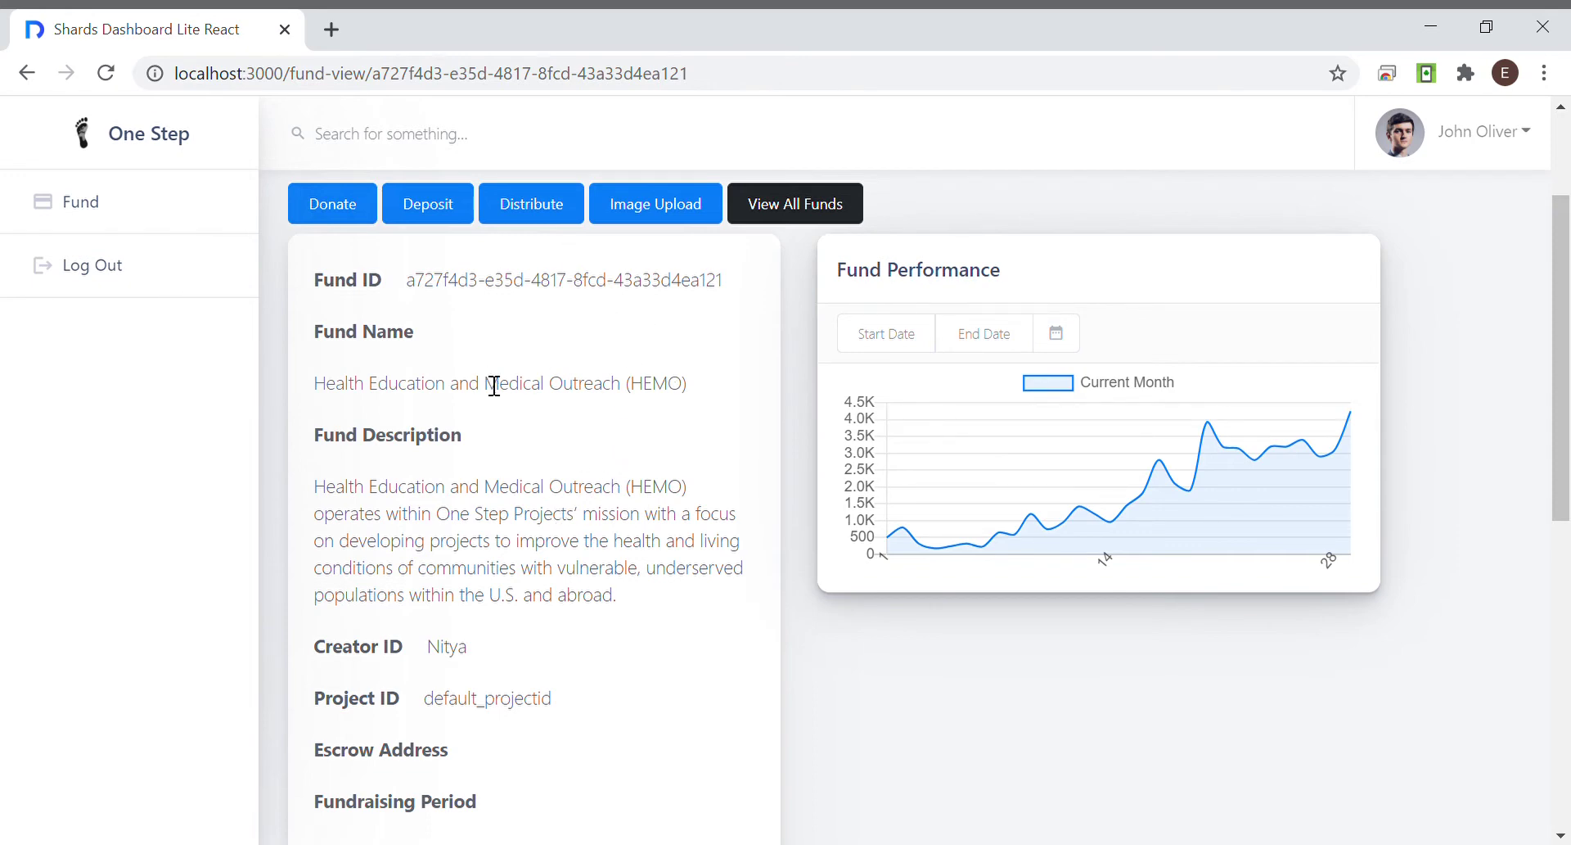
scroll(479, 399, down, 2)
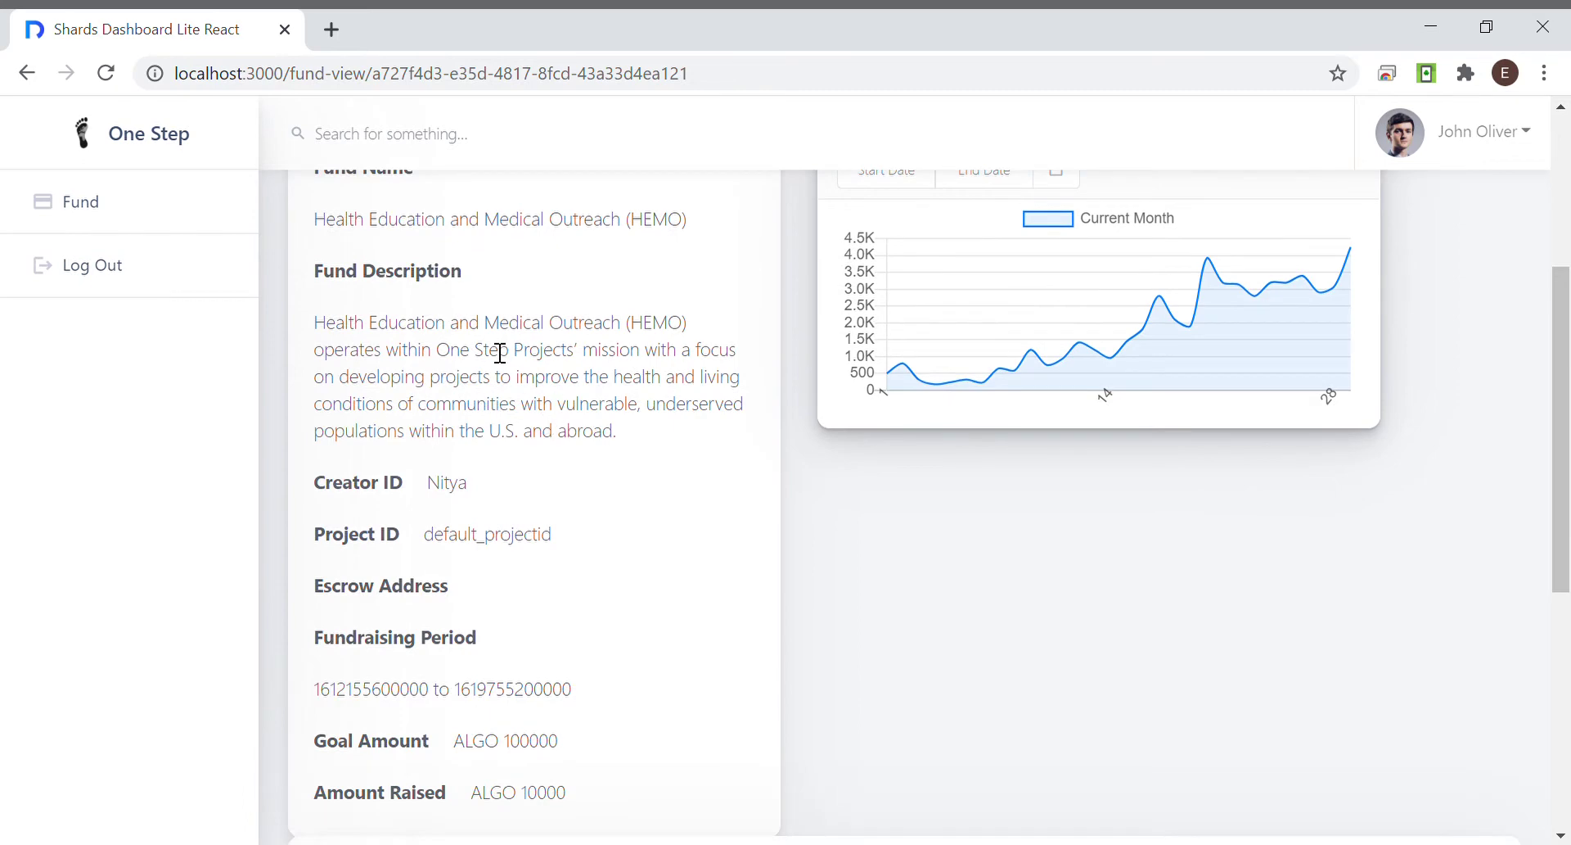
scroll(502, 350, down, 2)
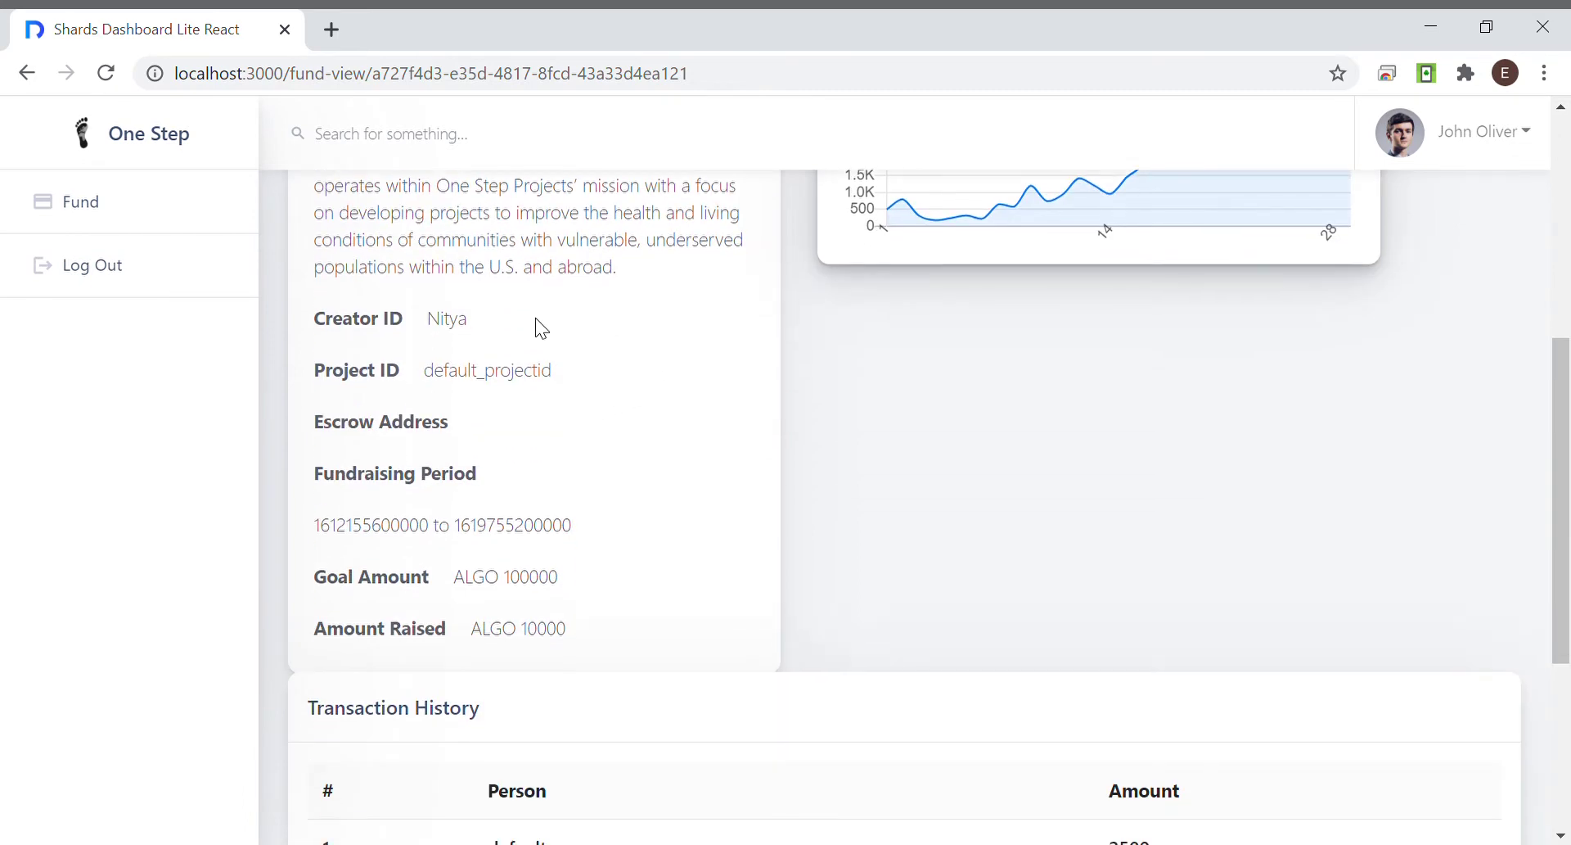
drag(589, 370, 325, 378)
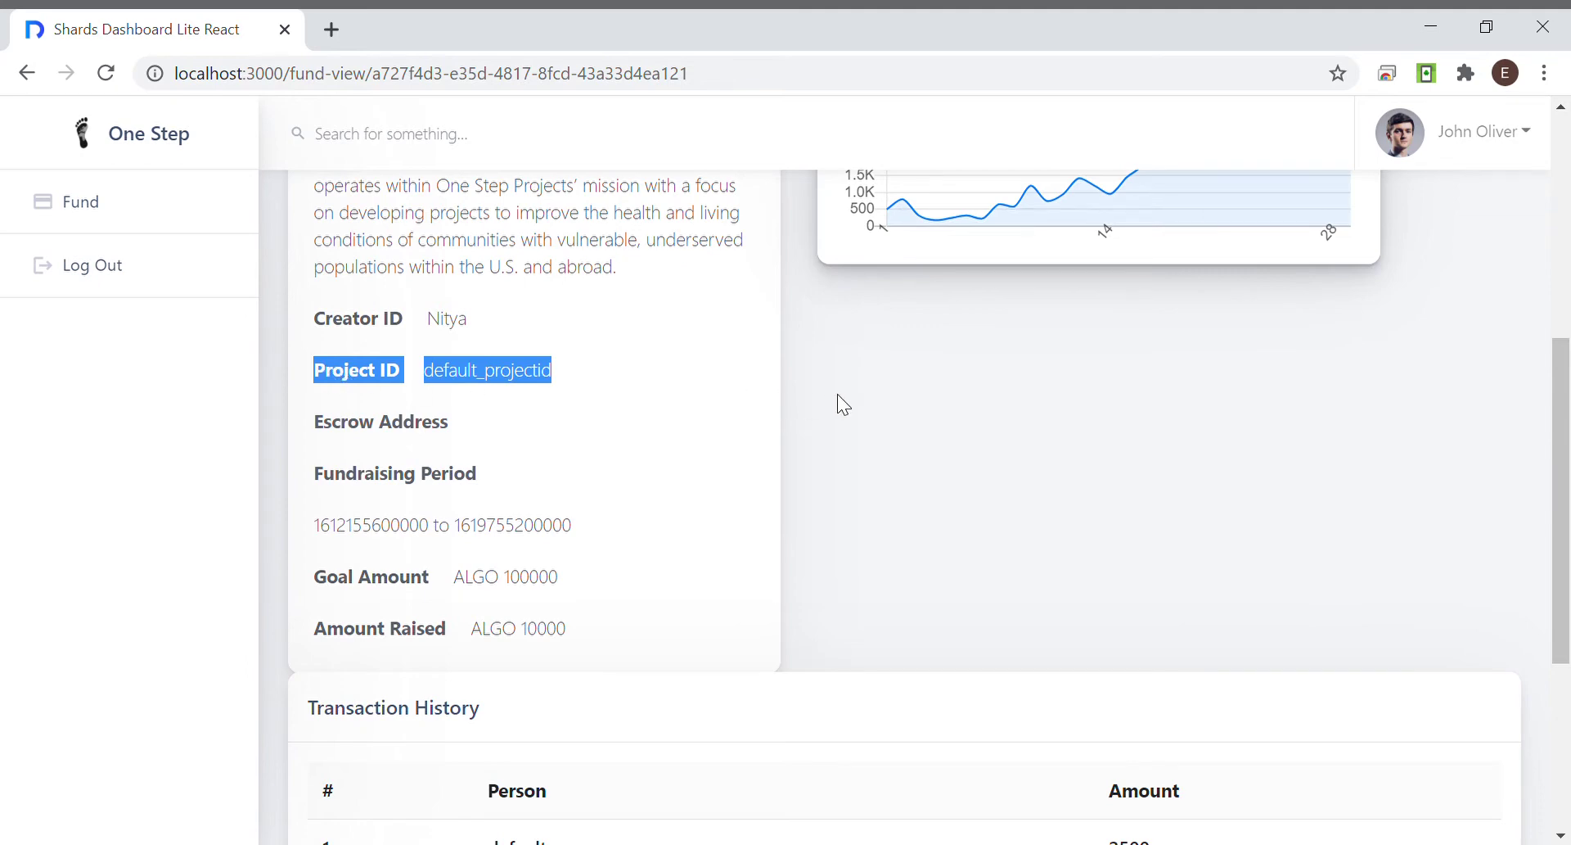
click(868, 426)
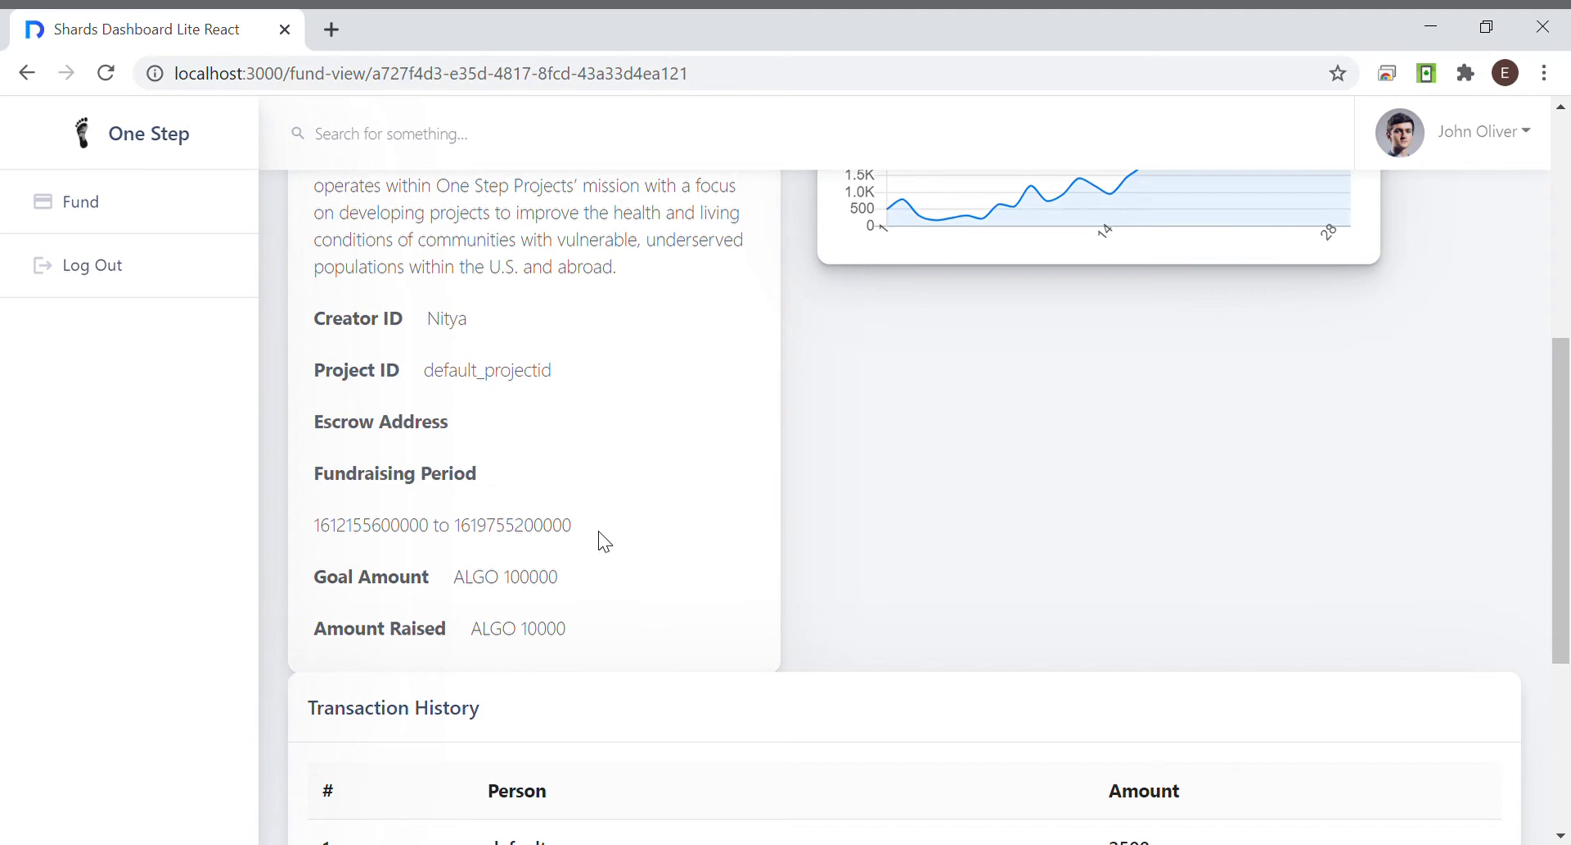
Step: Examine the HEMO fund's fundraising period, goal amount and amount raised
drag(600, 532, 316, 479)
click(708, 517)
scroll(858, 523, down, 2)
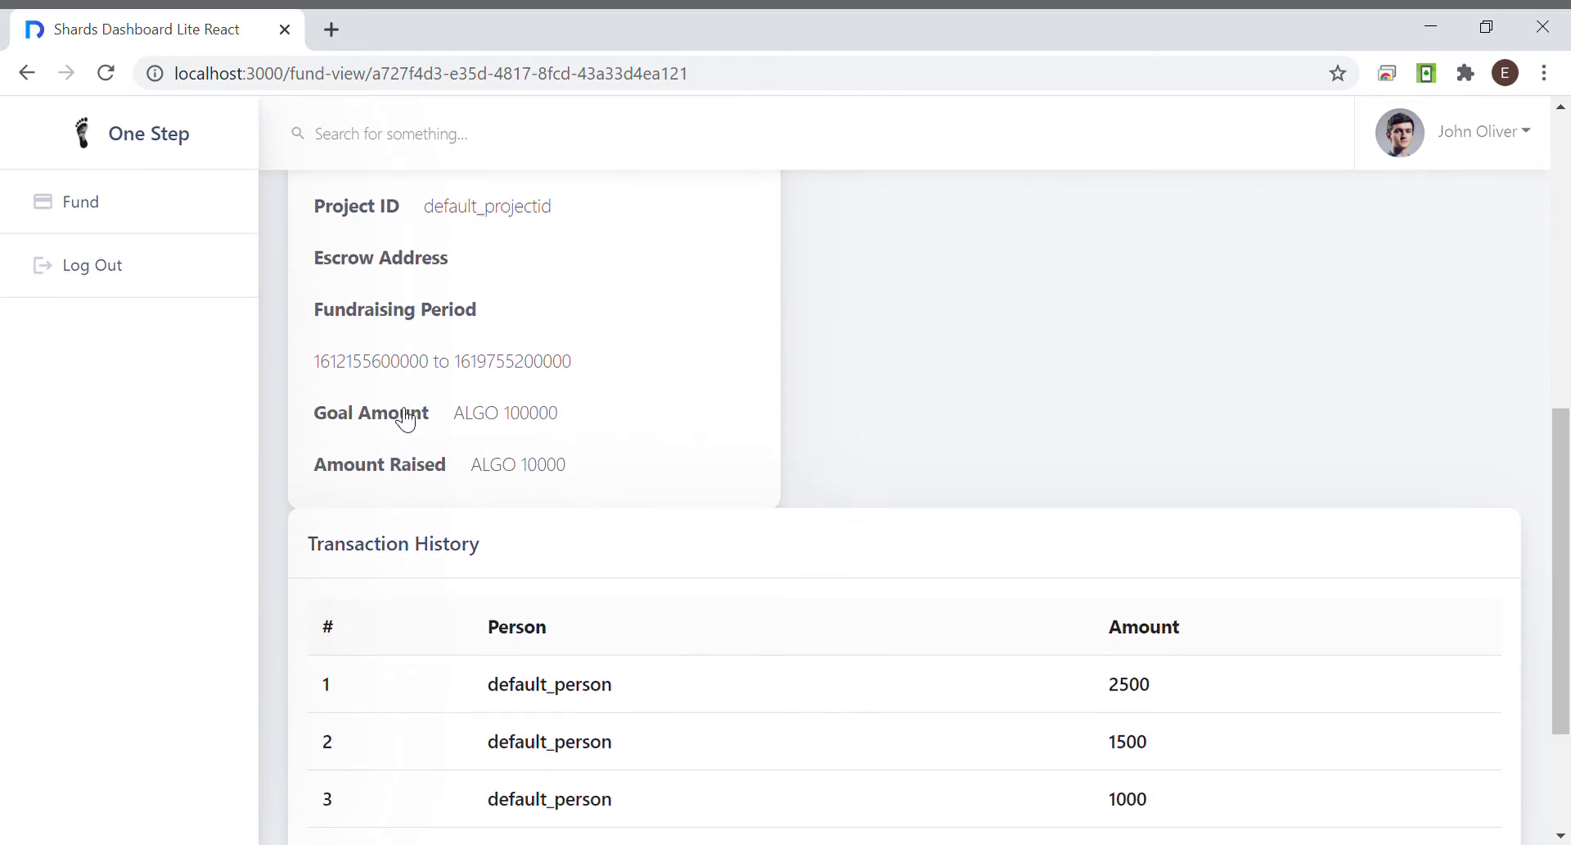
scroll(536, 417, down, 2)
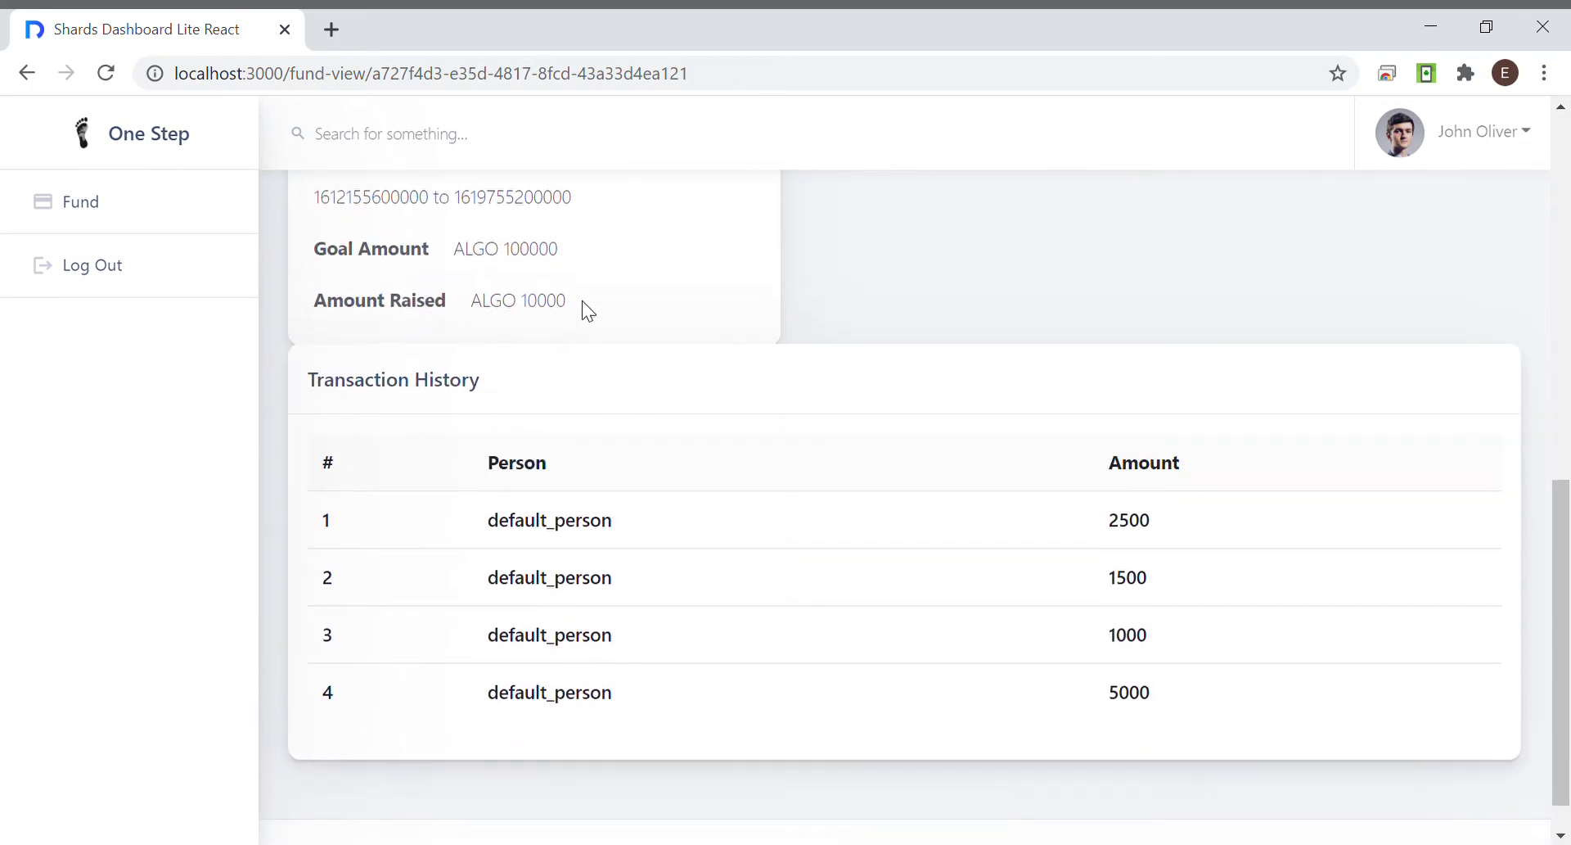
drag(582, 303, 327, 316)
click(959, 317)
Step: Review the persons and amounts in the HEMO fund's transaction history
scroll(959, 318, down, 1)
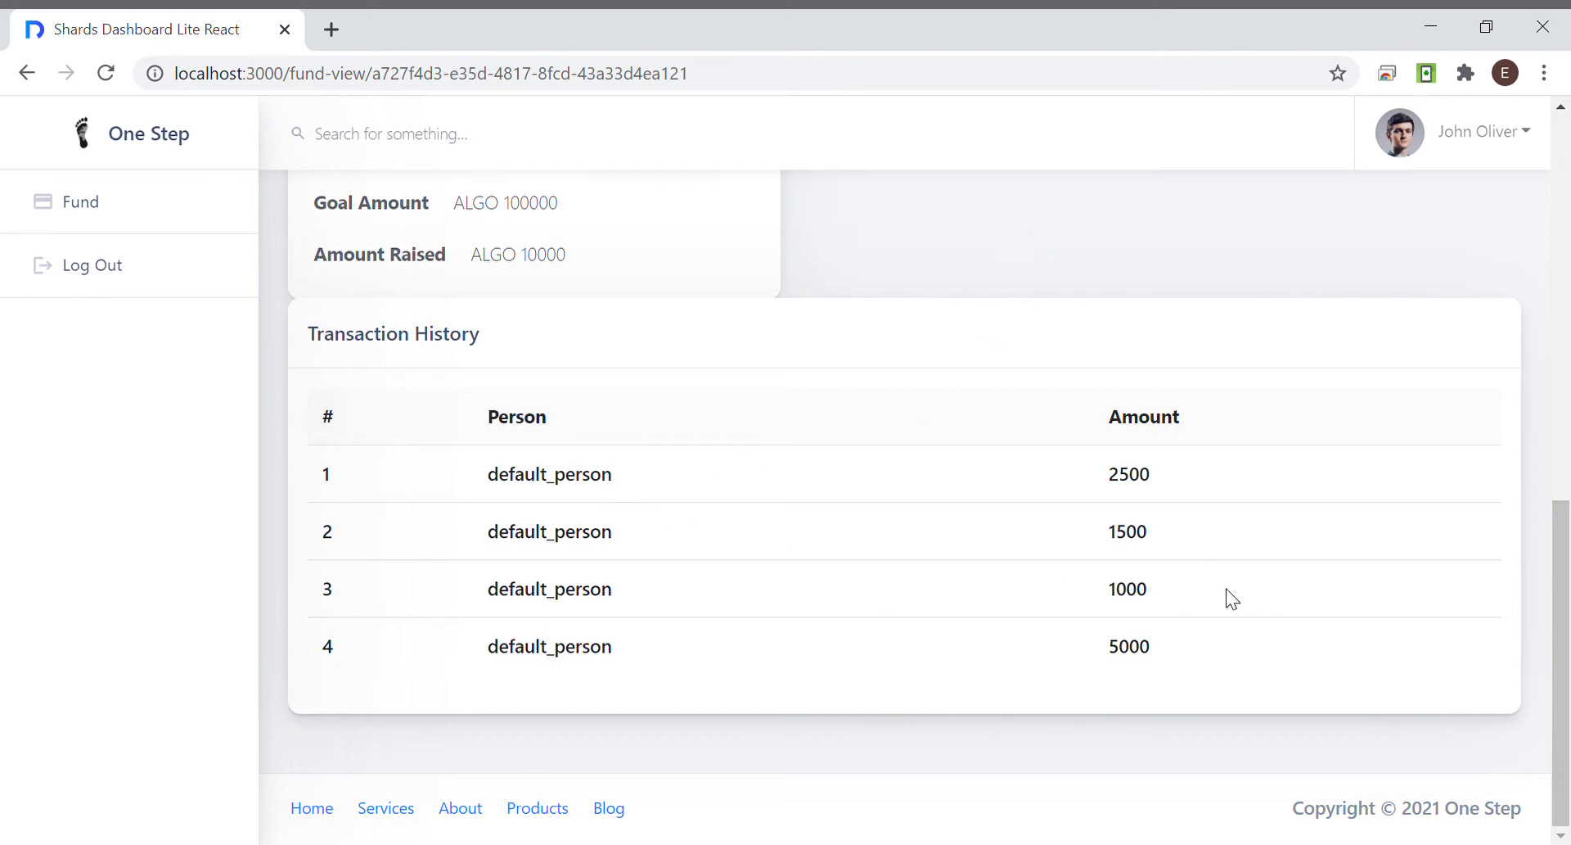
drag(1157, 666, 666, 379)
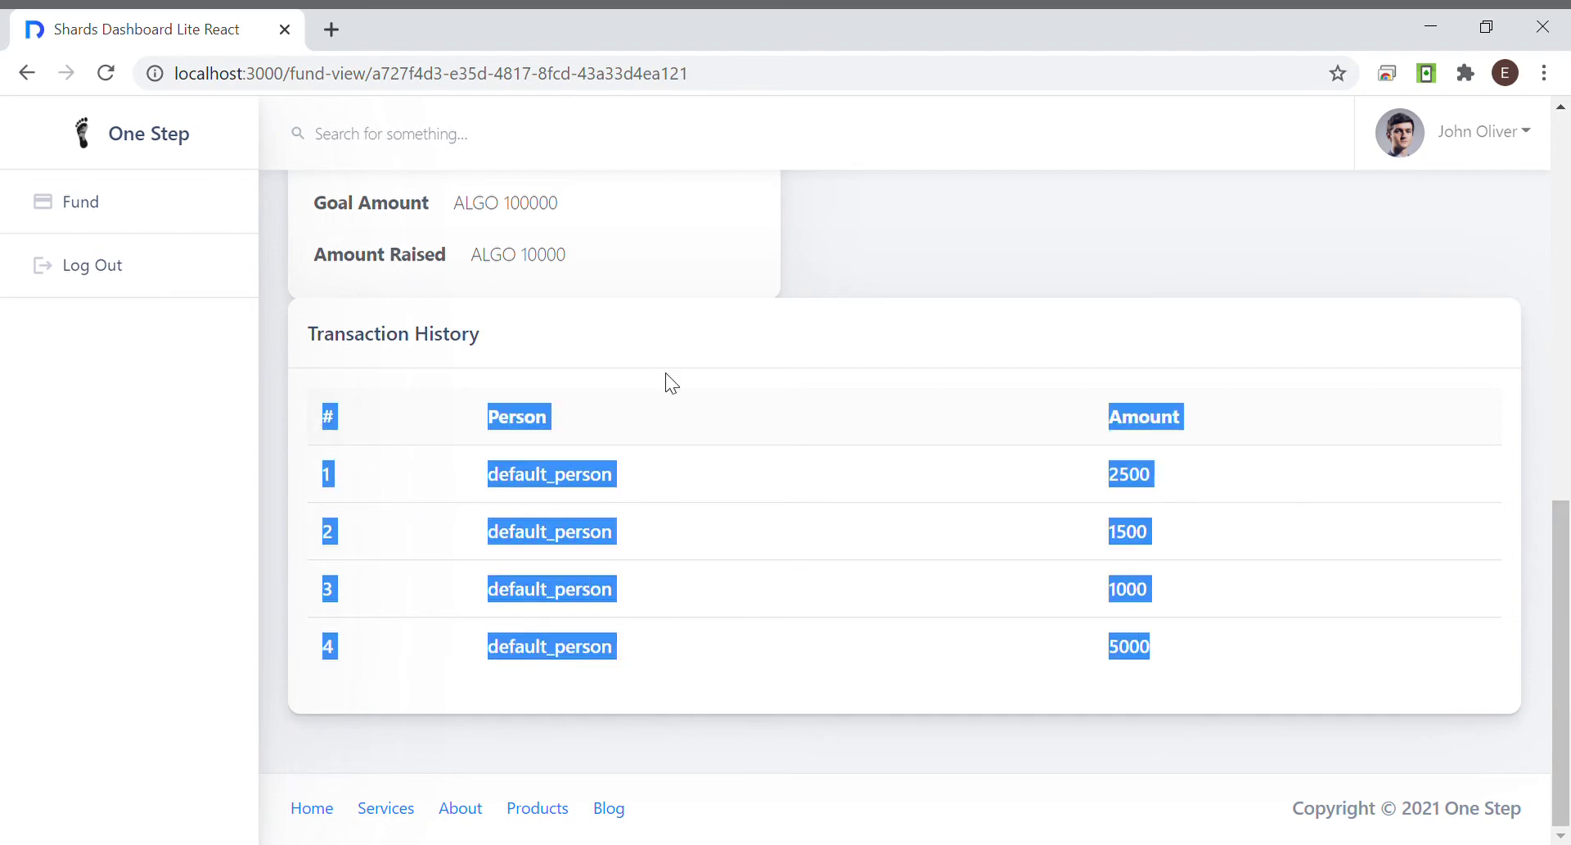
click(1023, 270)
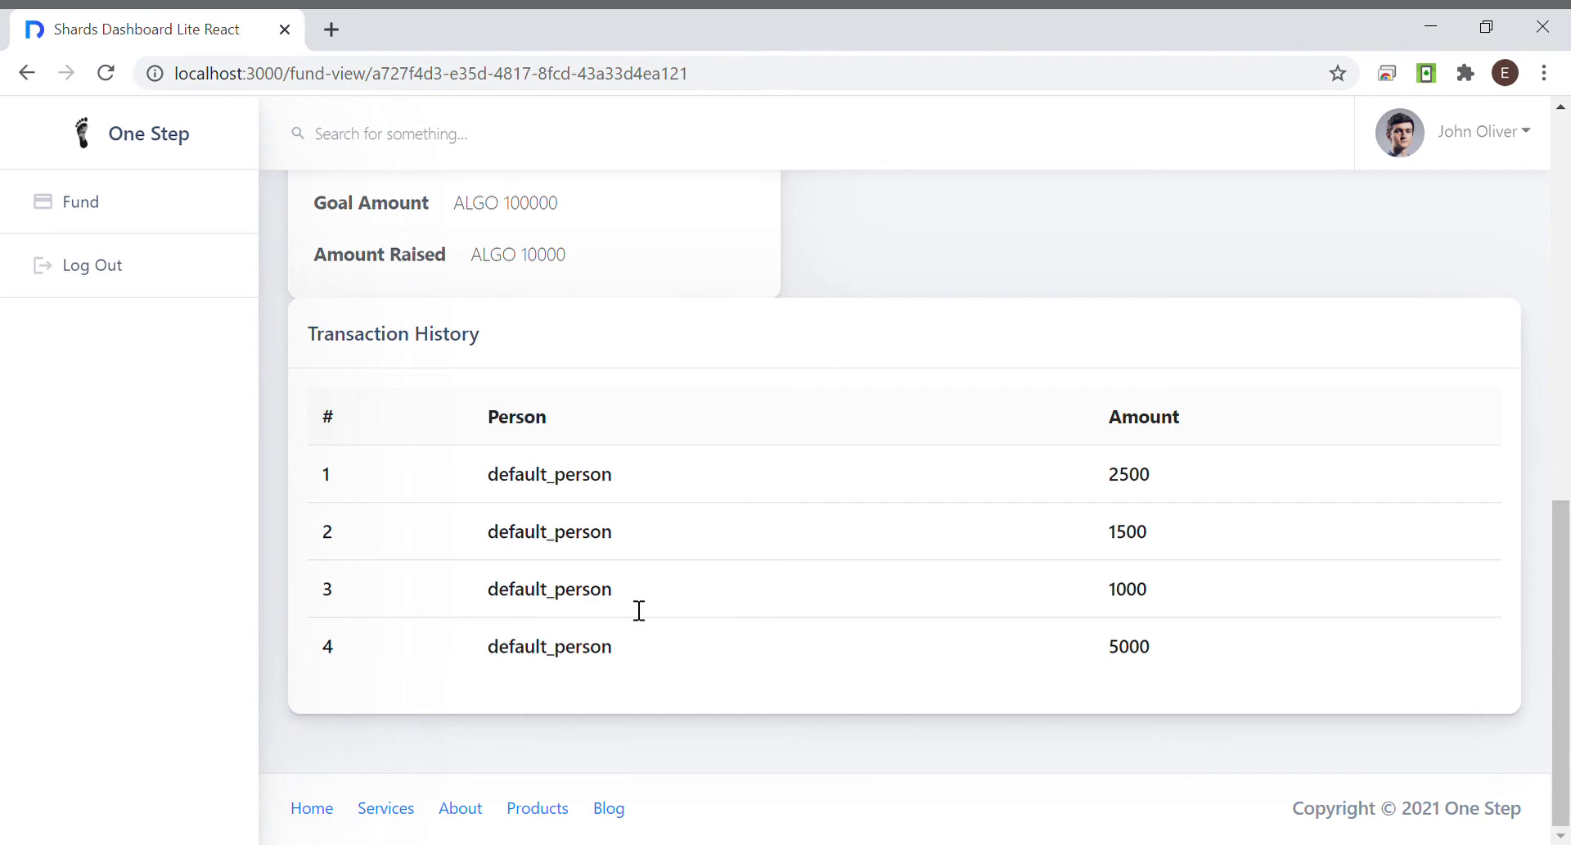
Step: Return from the HEMO fund details to the list of all funds
scroll(818, 524, up, 10)
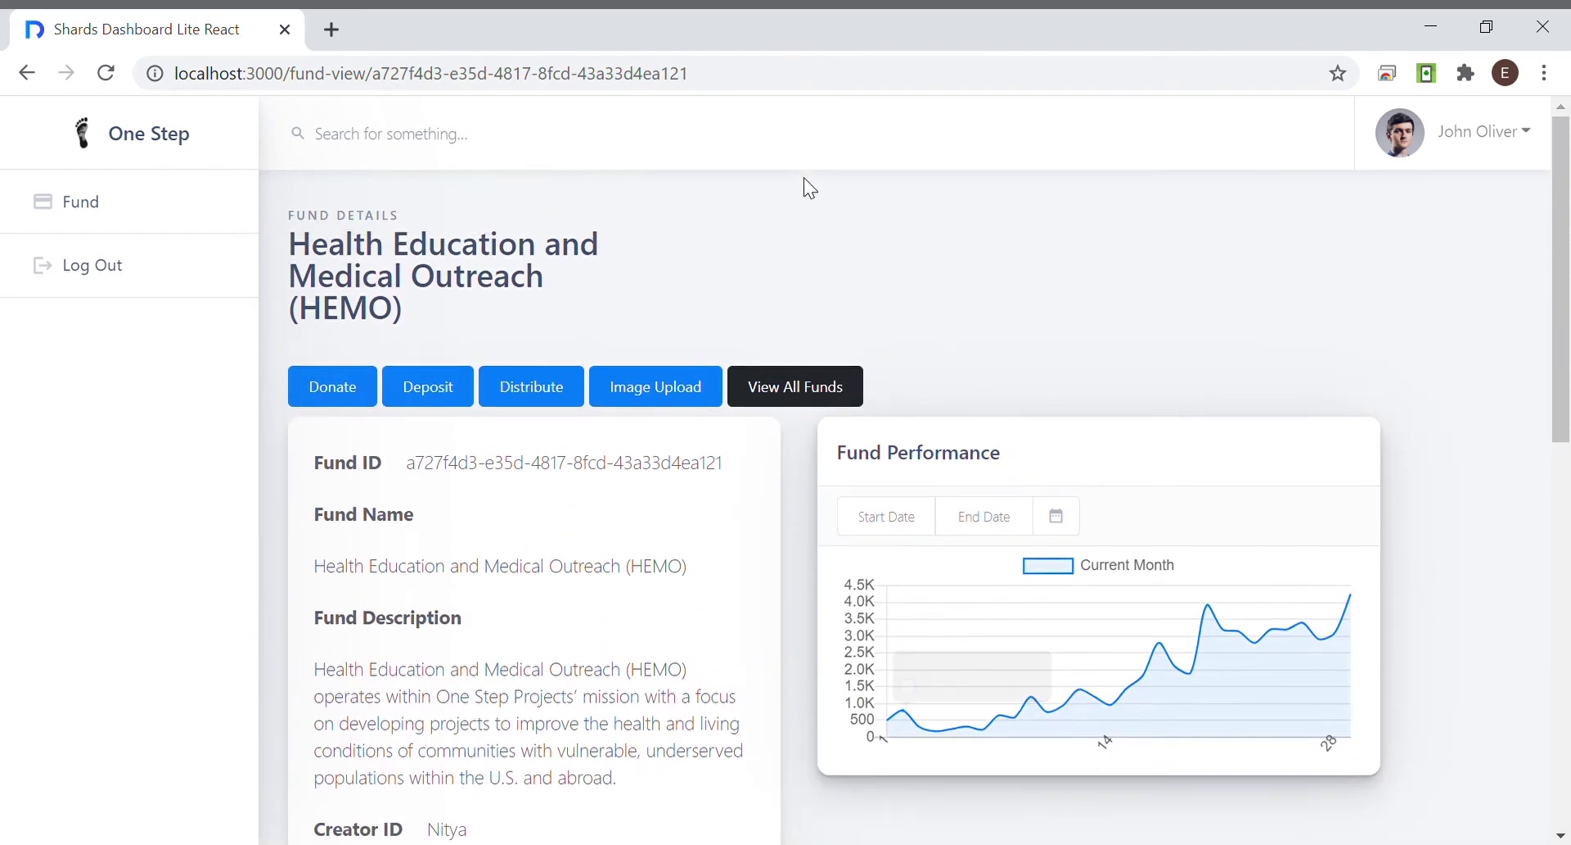
click(753, 396)
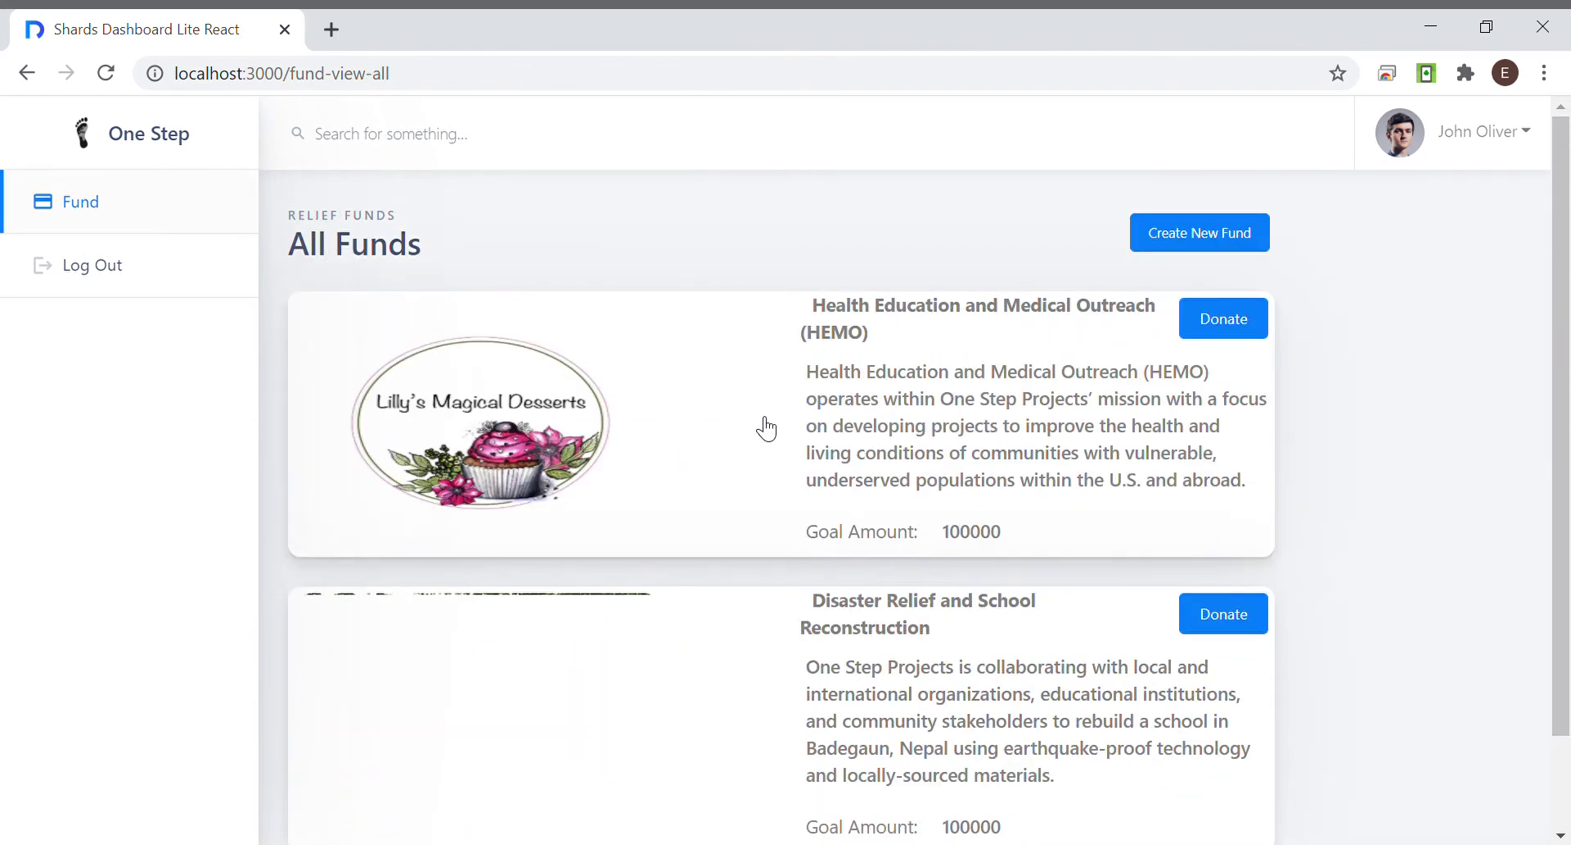
scroll(904, 438, down, 2)
scroll(910, 442, up, 2)
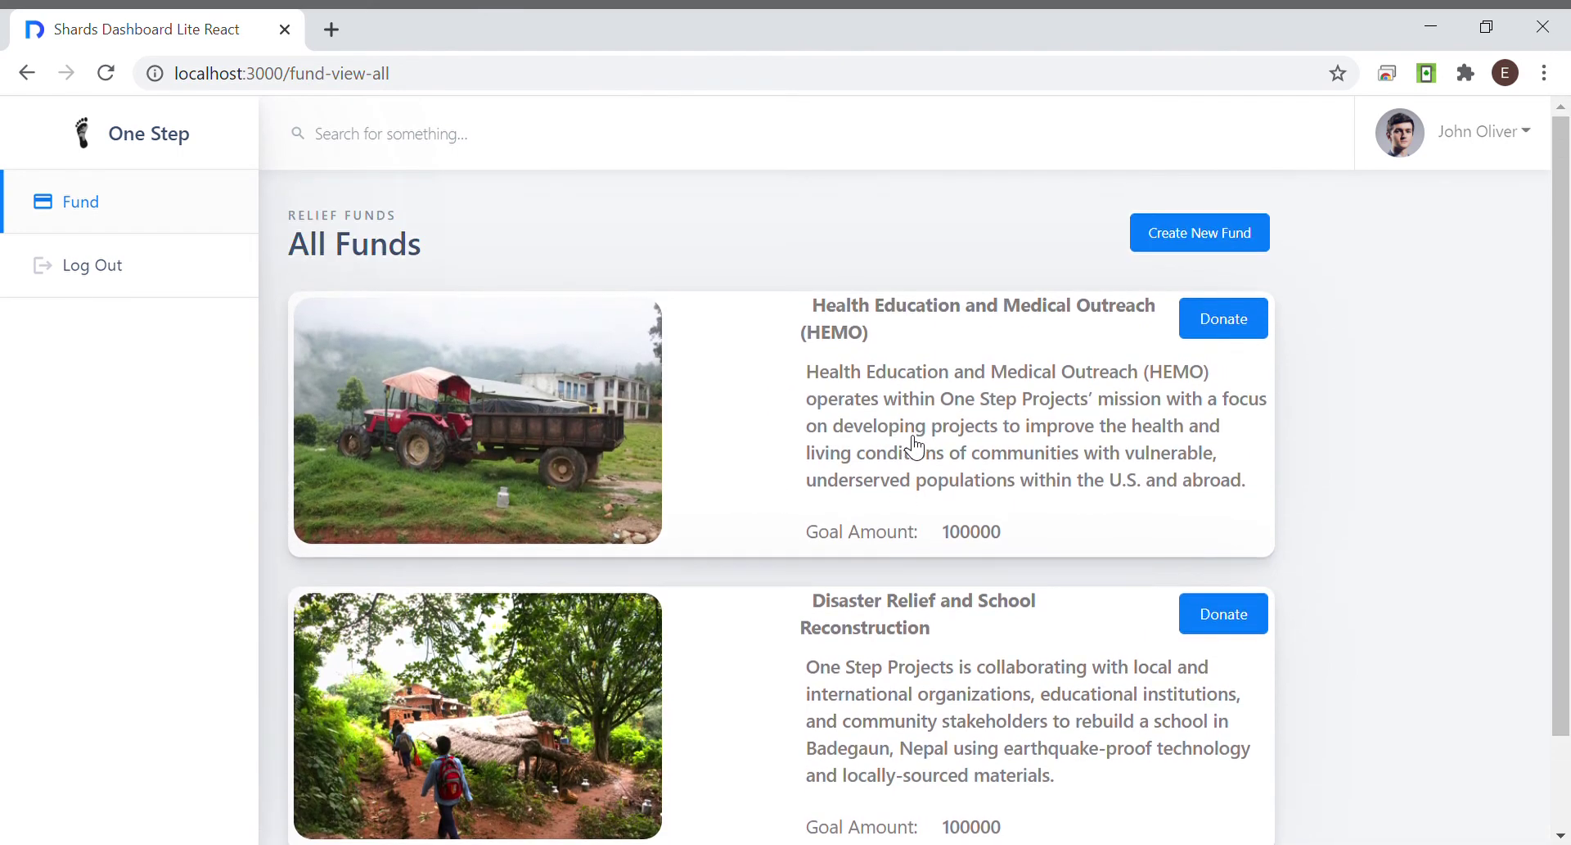
Step: Start a new fund named "COVID Relief" with the description "Relief for COVID patients"
click(1194, 245)
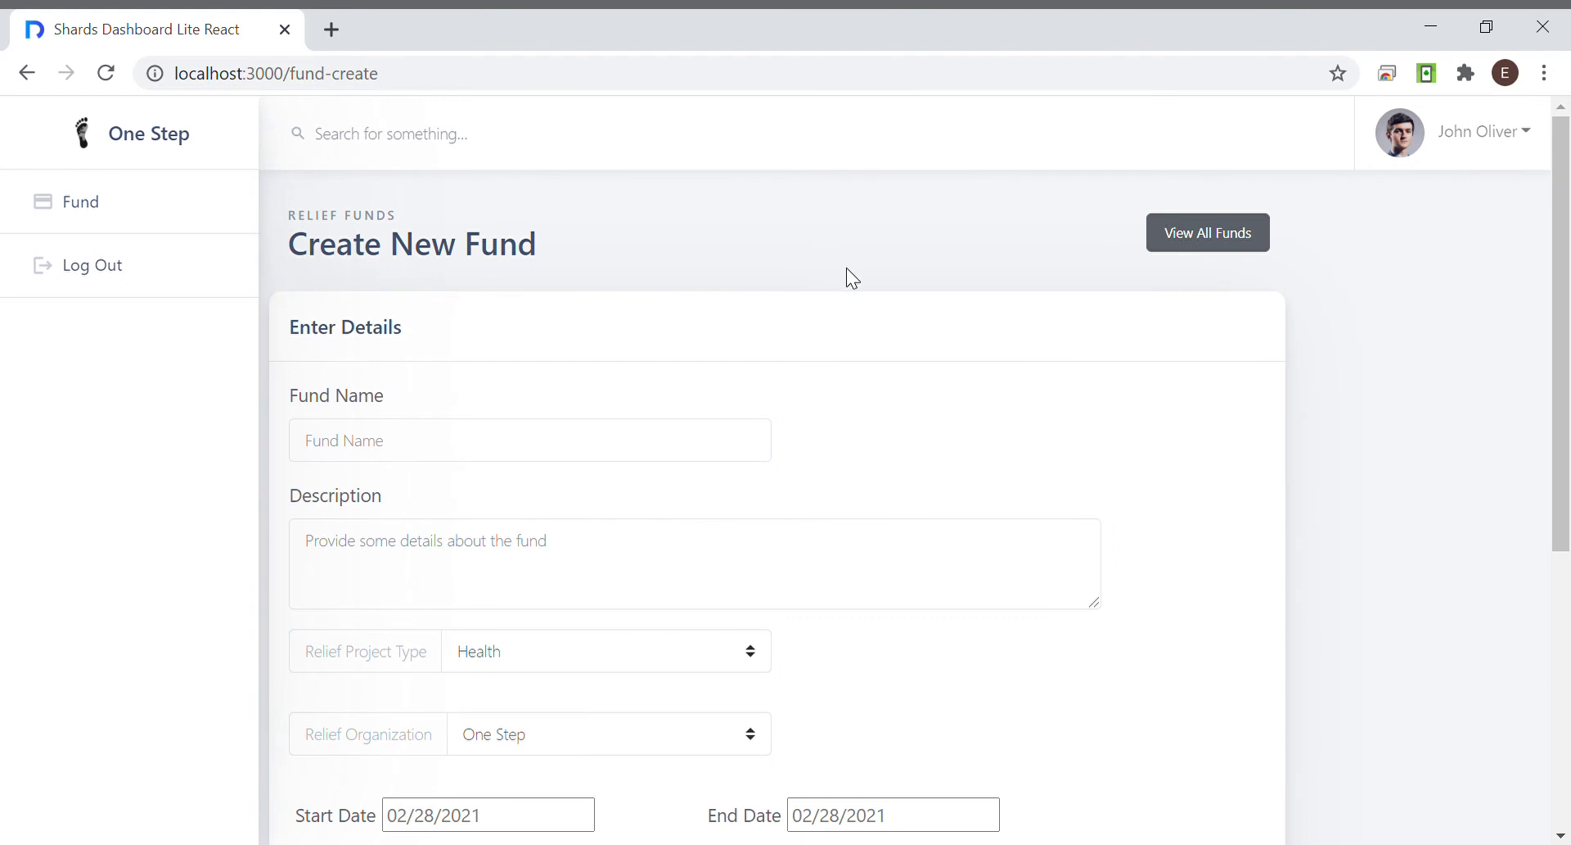
scroll(789, 308, down, 2)
click(539, 290)
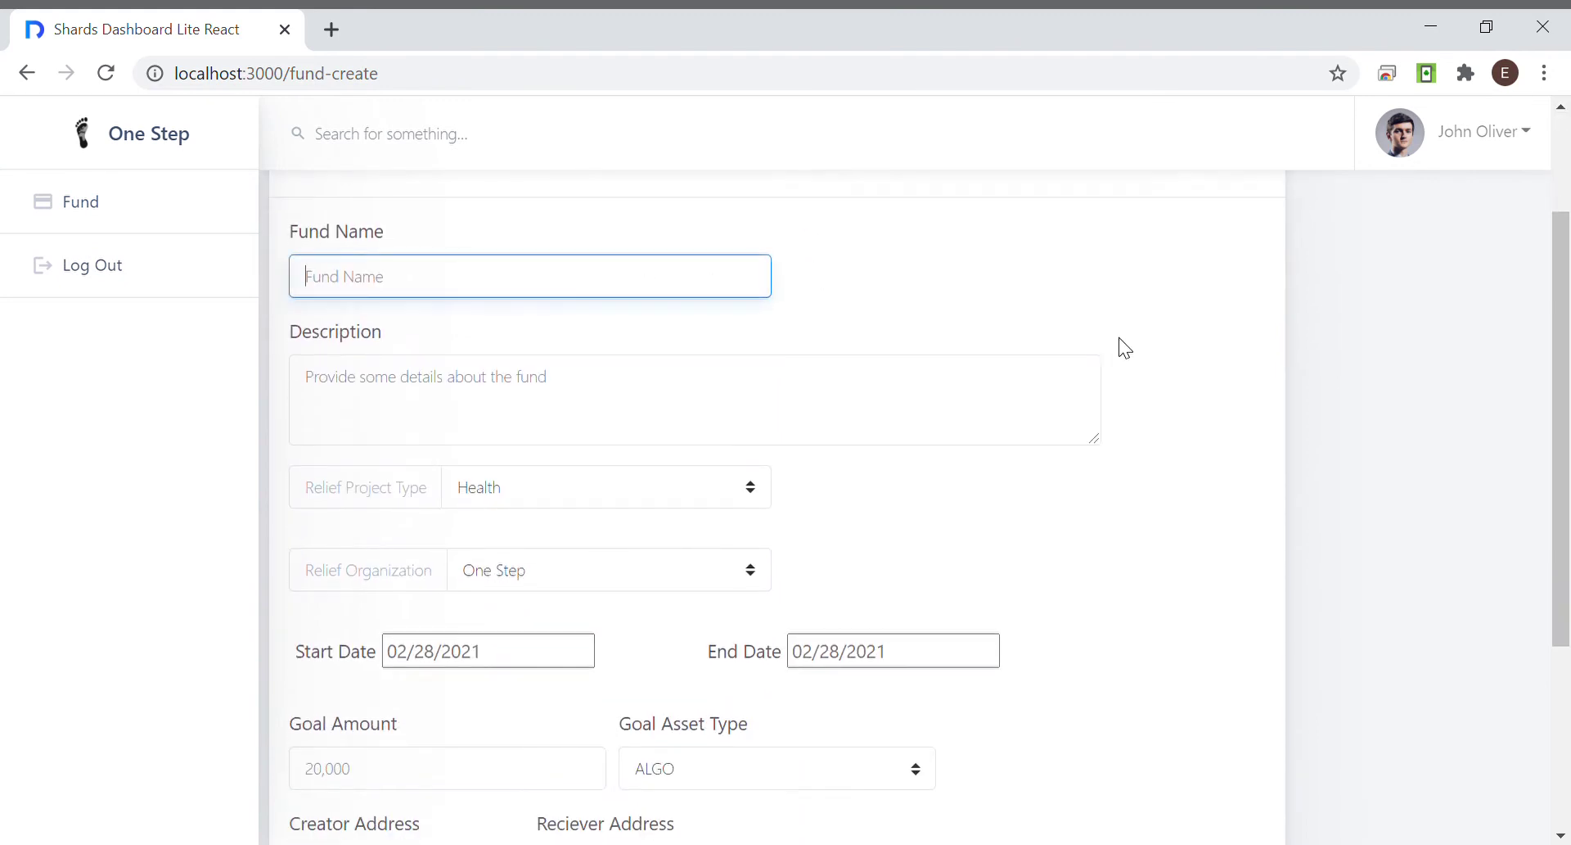
text(COVID Relief)
click(729, 412)
text(Rel)
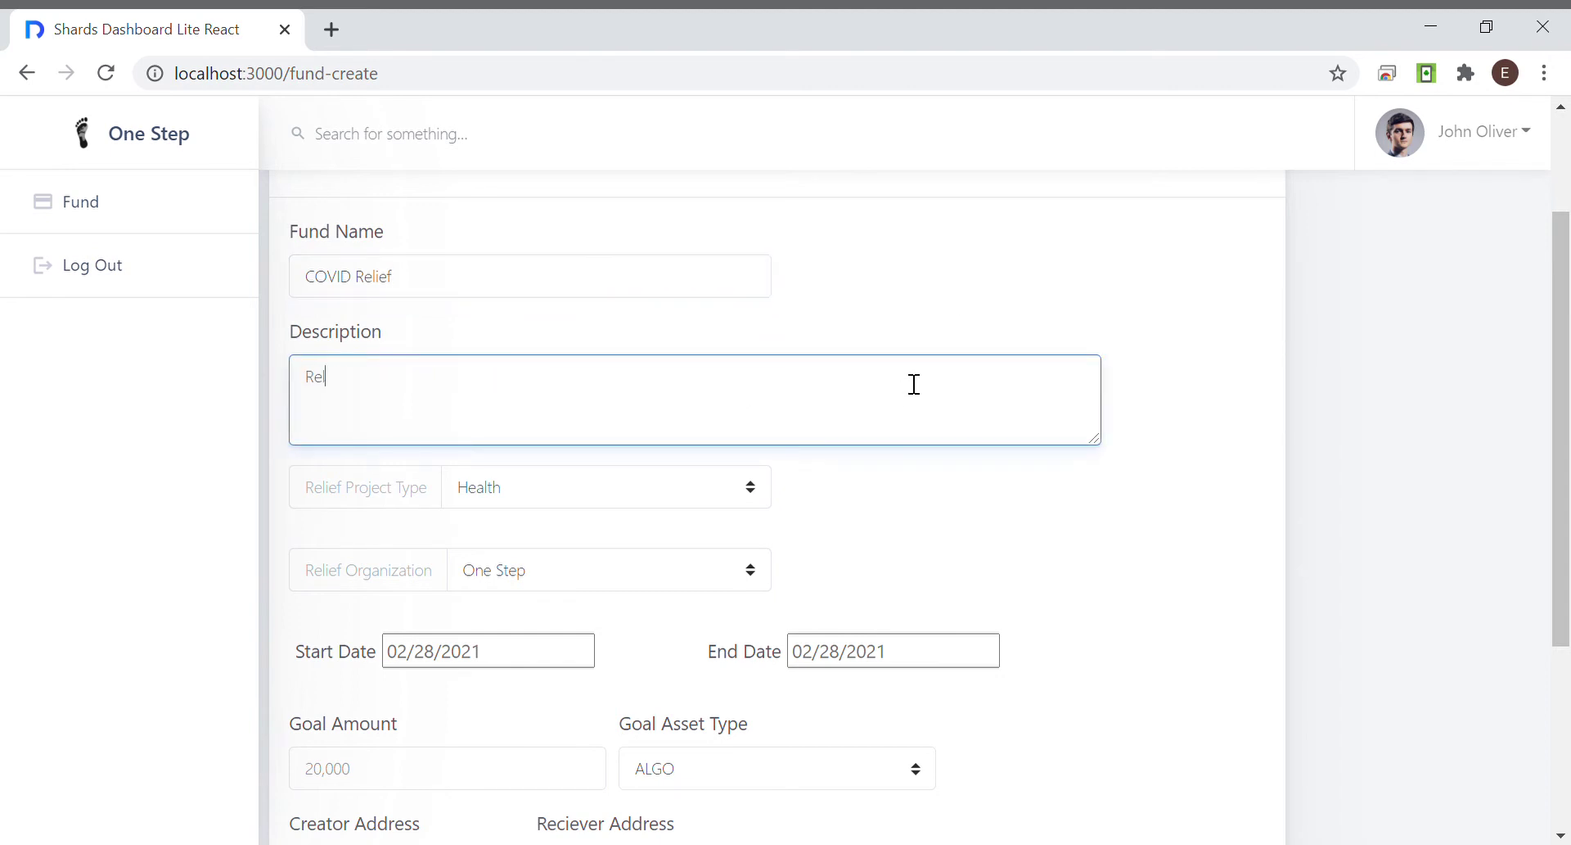
text(ief for COVID patients)
Step: Choose Health as the new fund's relief project type and One Step as its relief organization
scroll(832, 374, down, 2)
click(720, 336)
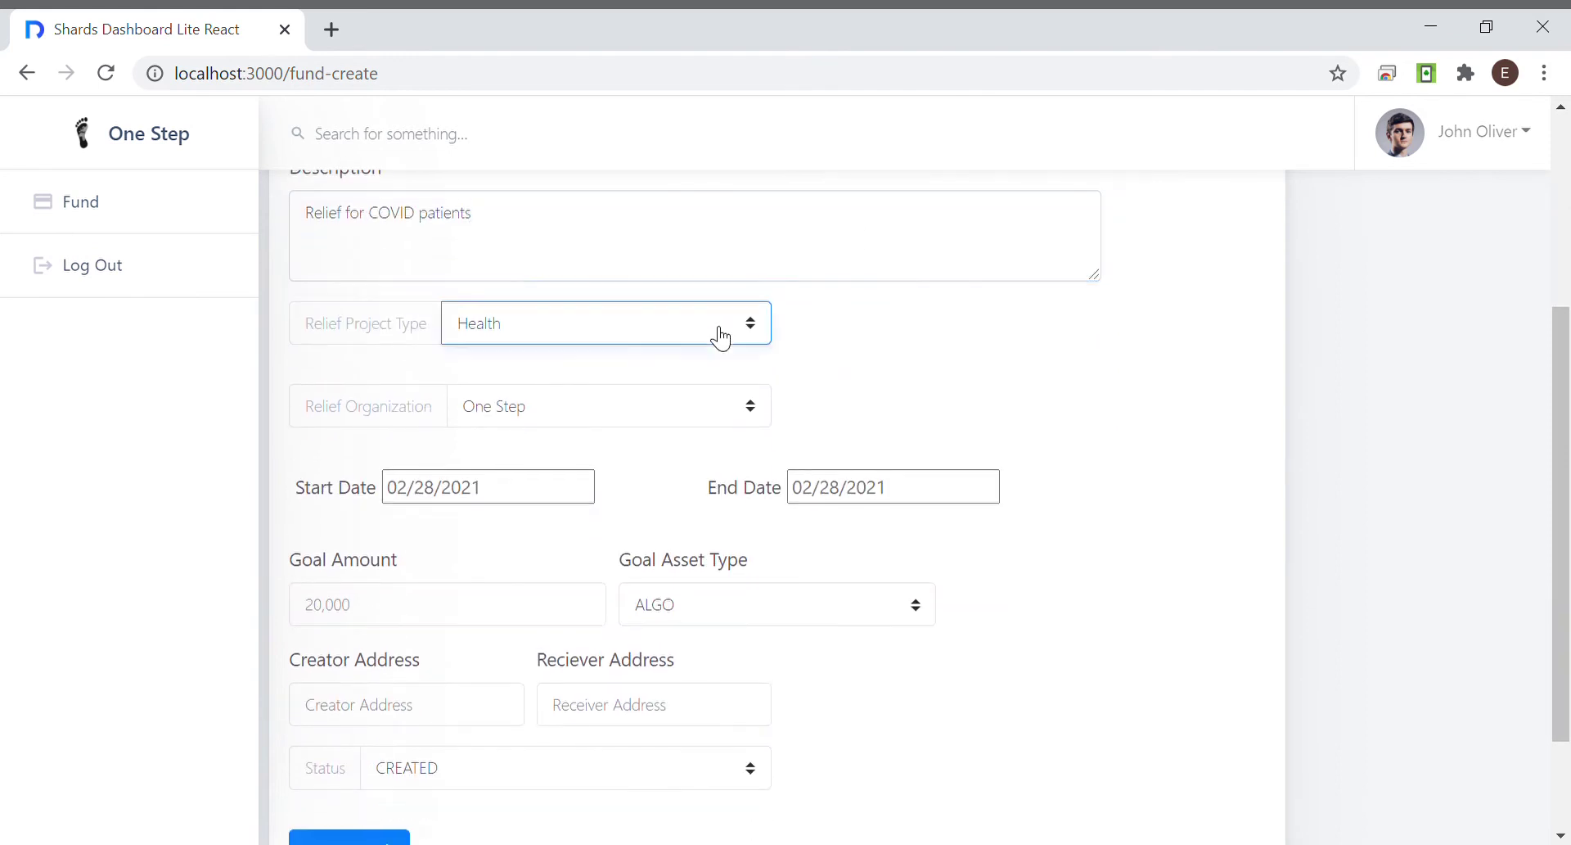
click(659, 367)
click(662, 342)
click(640, 361)
scroll(633, 343, down, 2)
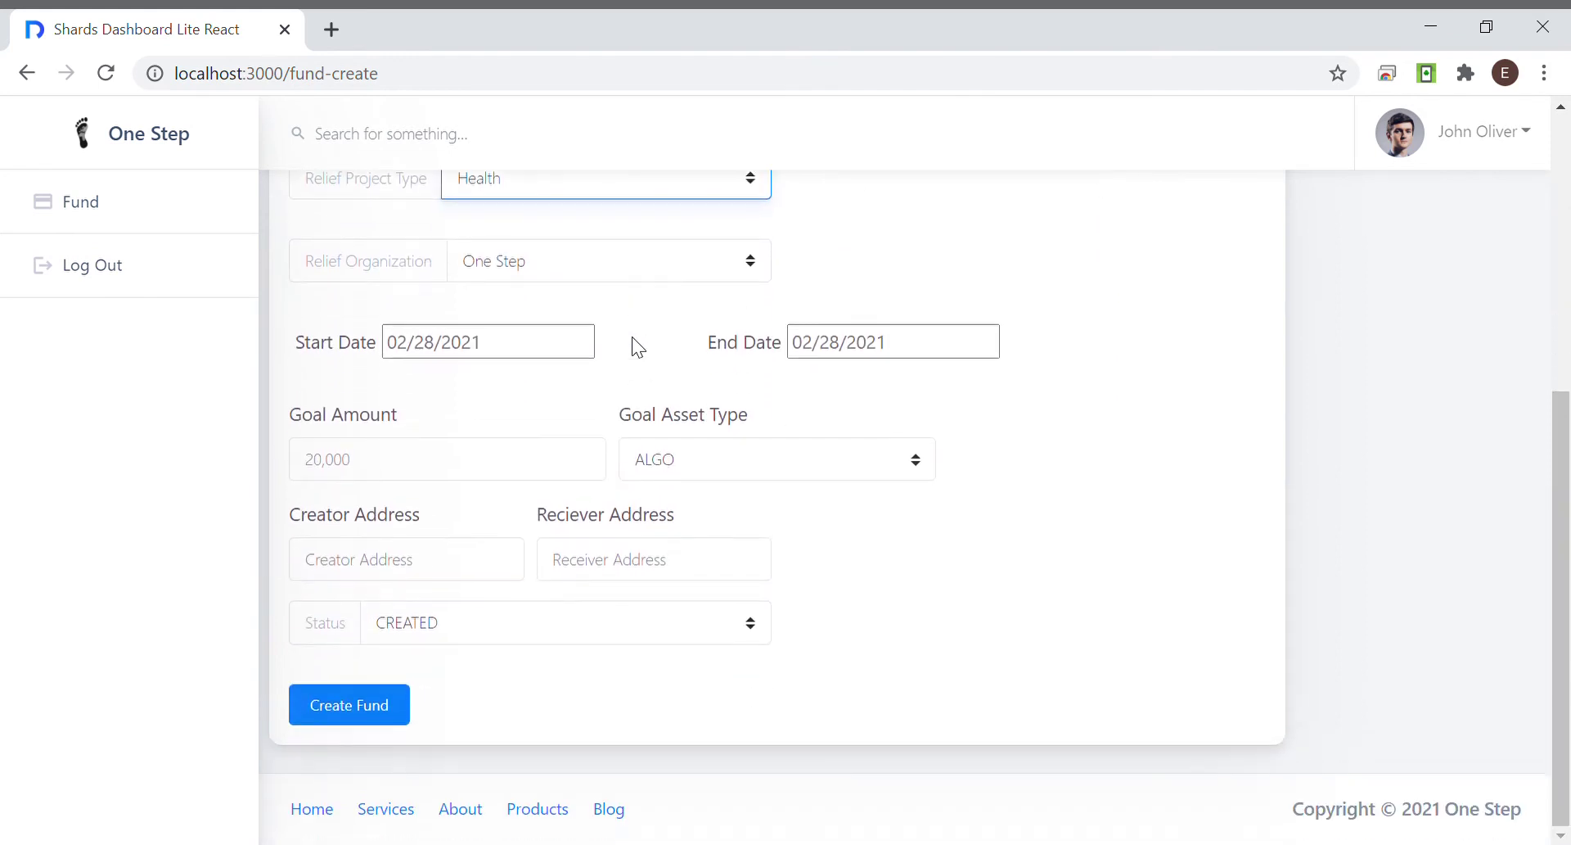
click(608, 275)
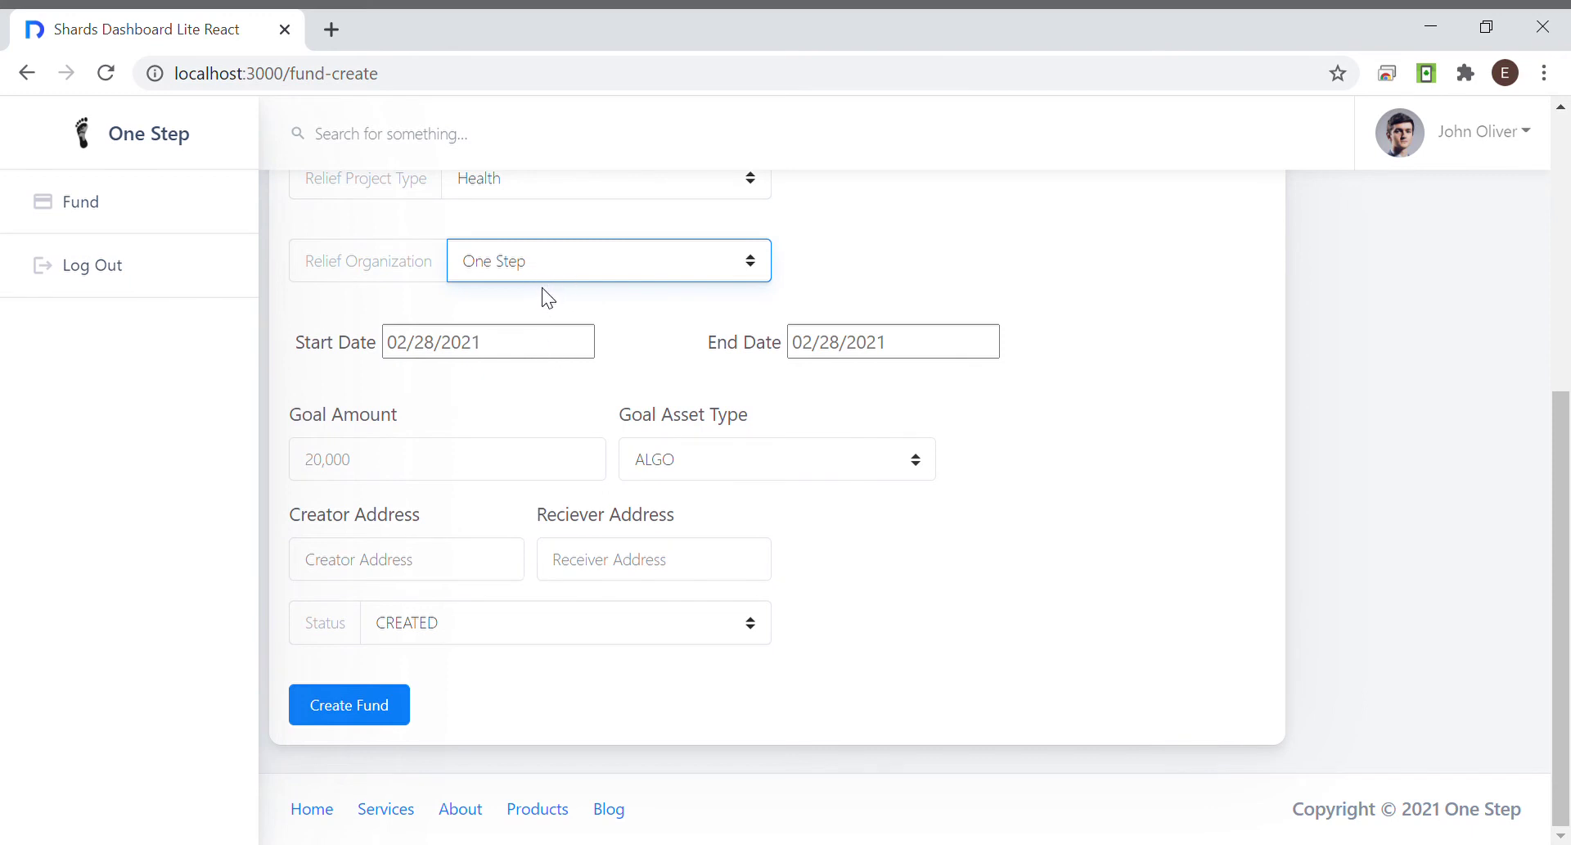
Step: Set the fund's start date to 02/01/2021 and its end date to 03/31/2021
click(561, 352)
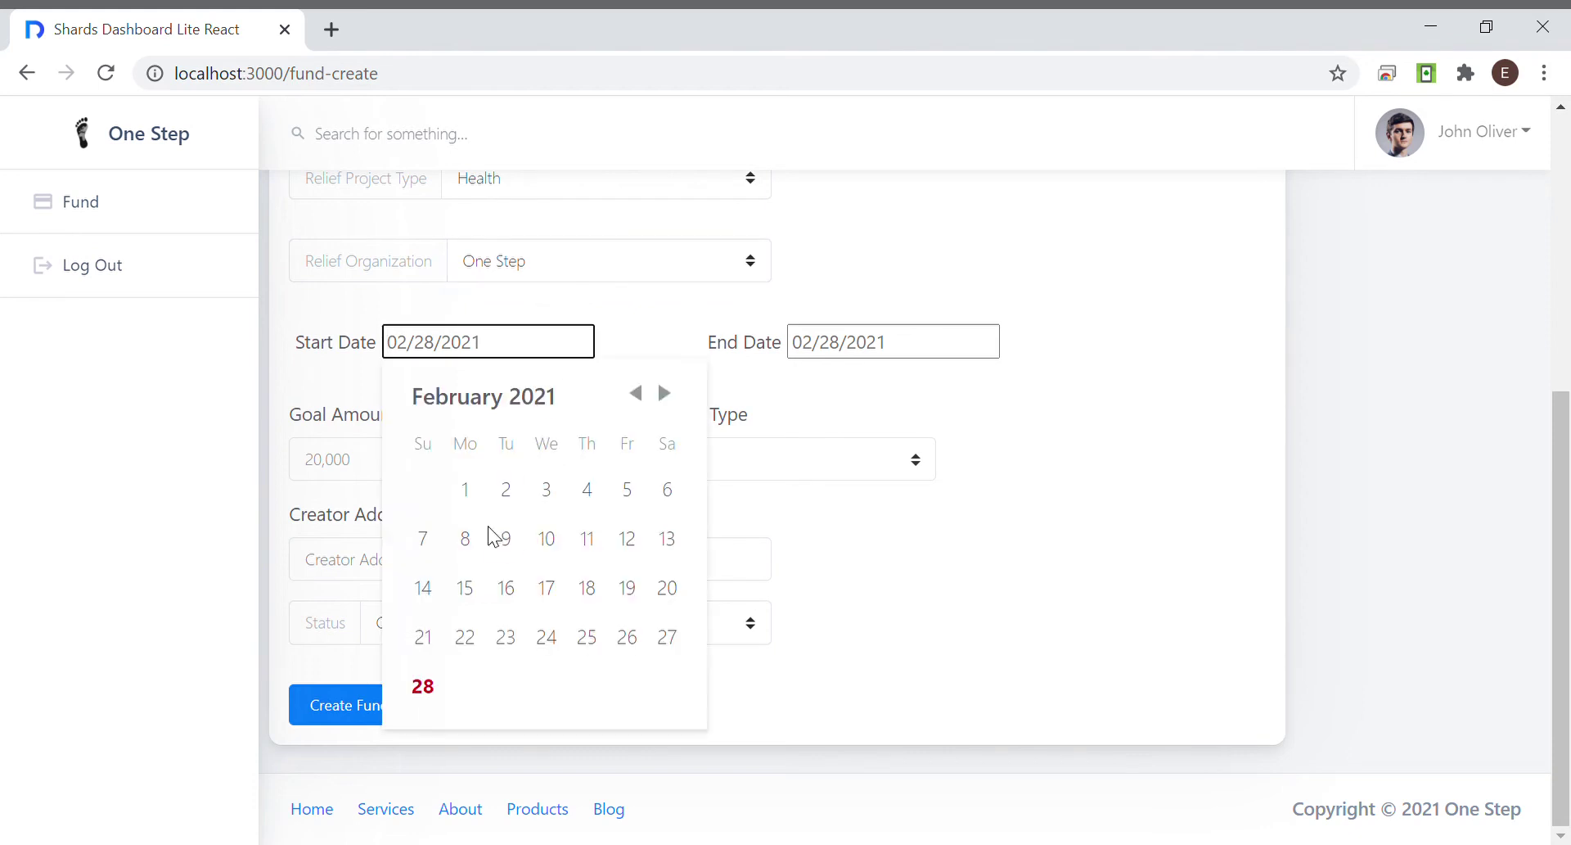
click(465, 489)
click(918, 348)
click(1068, 394)
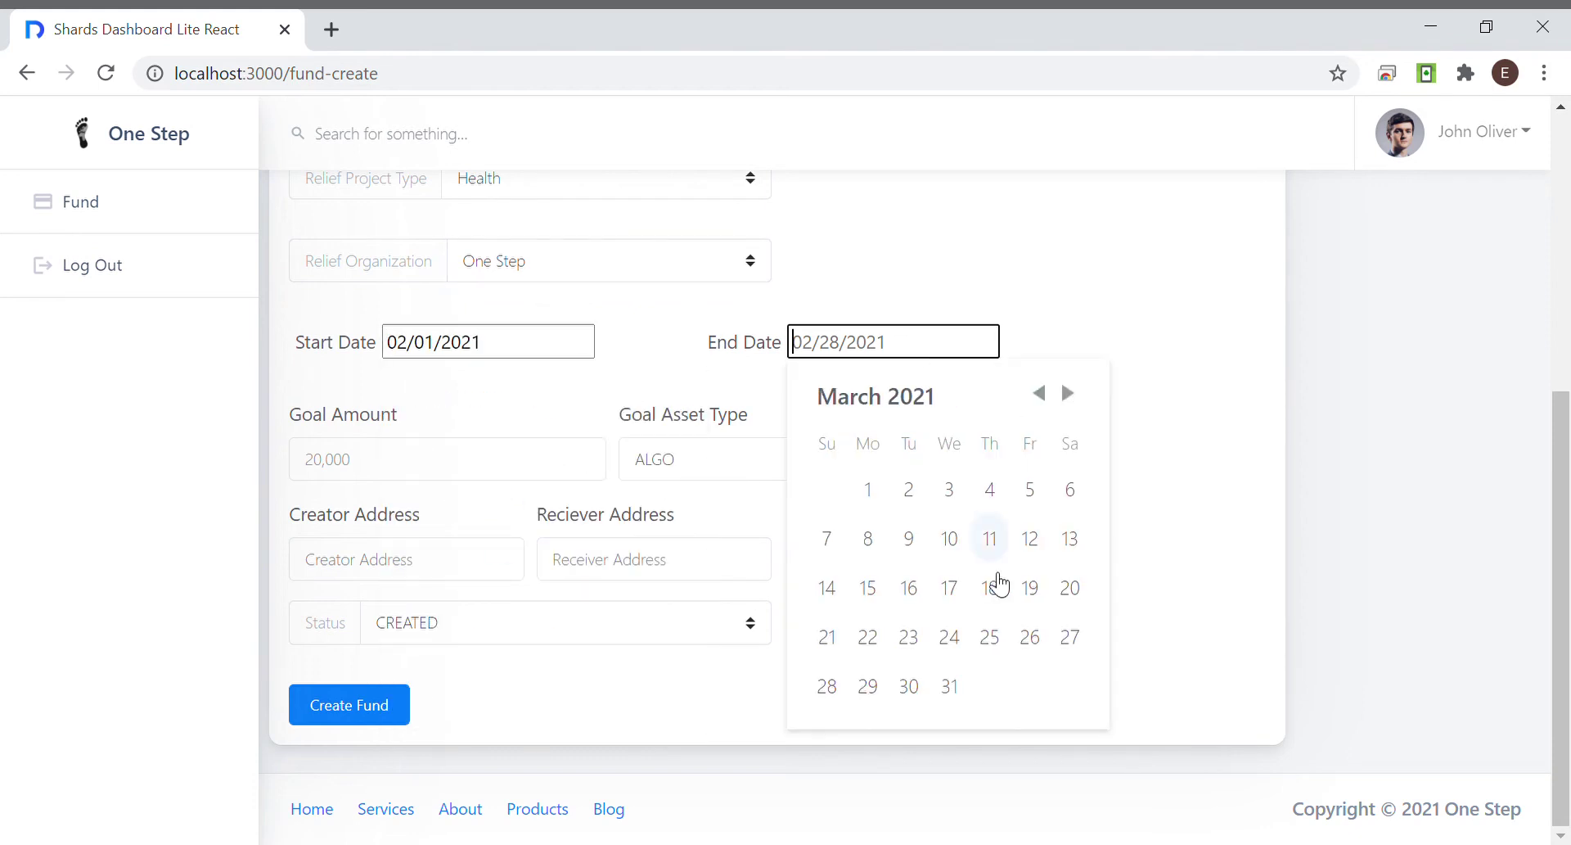
click(949, 687)
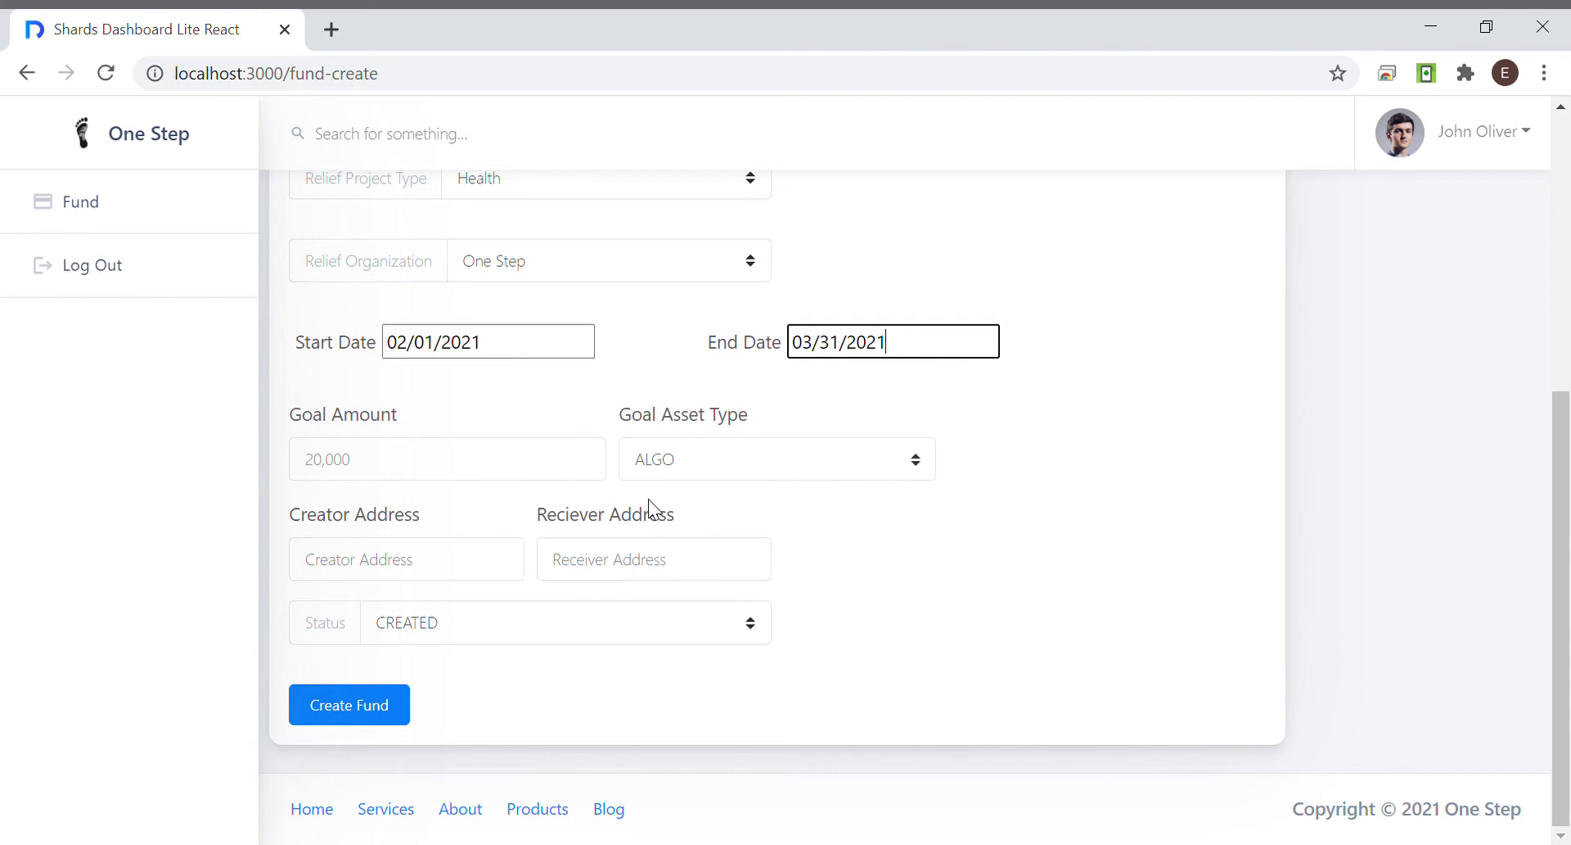
Step: Enter a goal amount of 5000000 in ALGO, keep the status CREATED, and create the fund
click(551, 453)
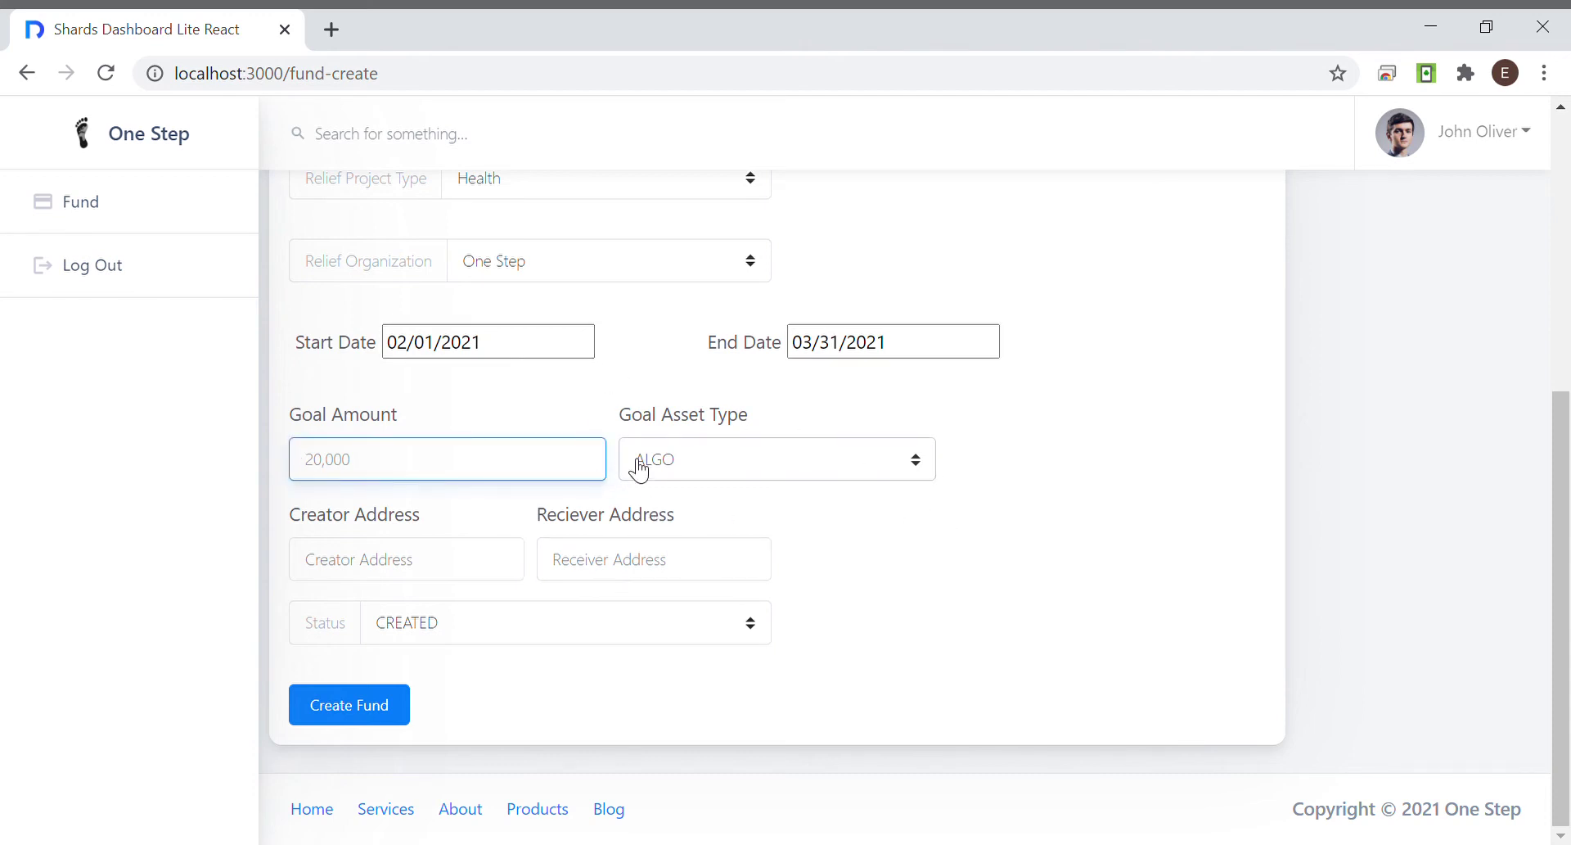
text(5000000)
click(664, 454)
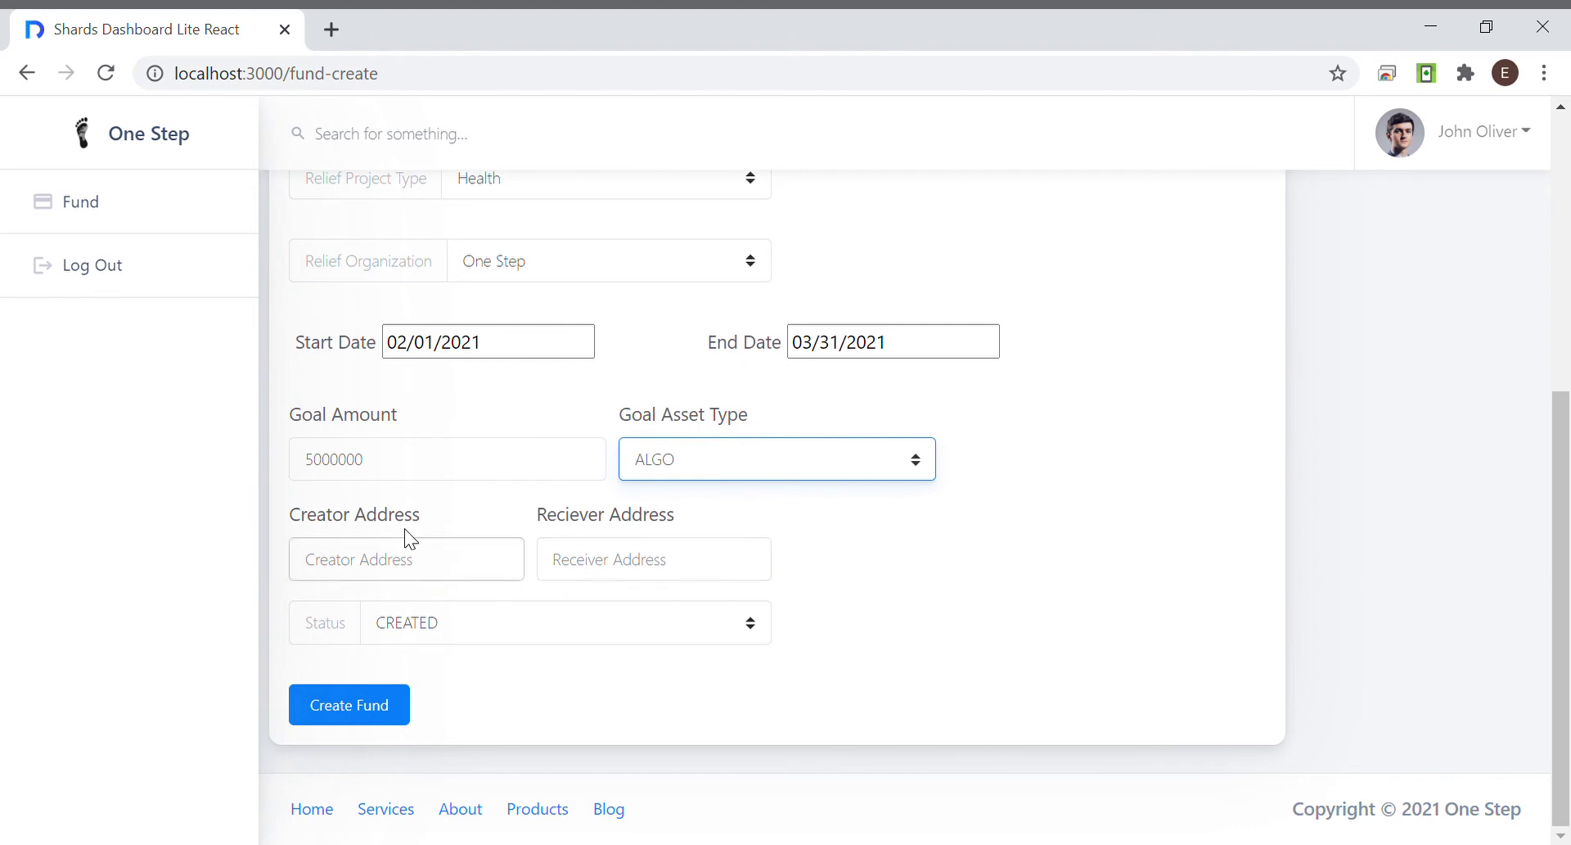
click(724, 634)
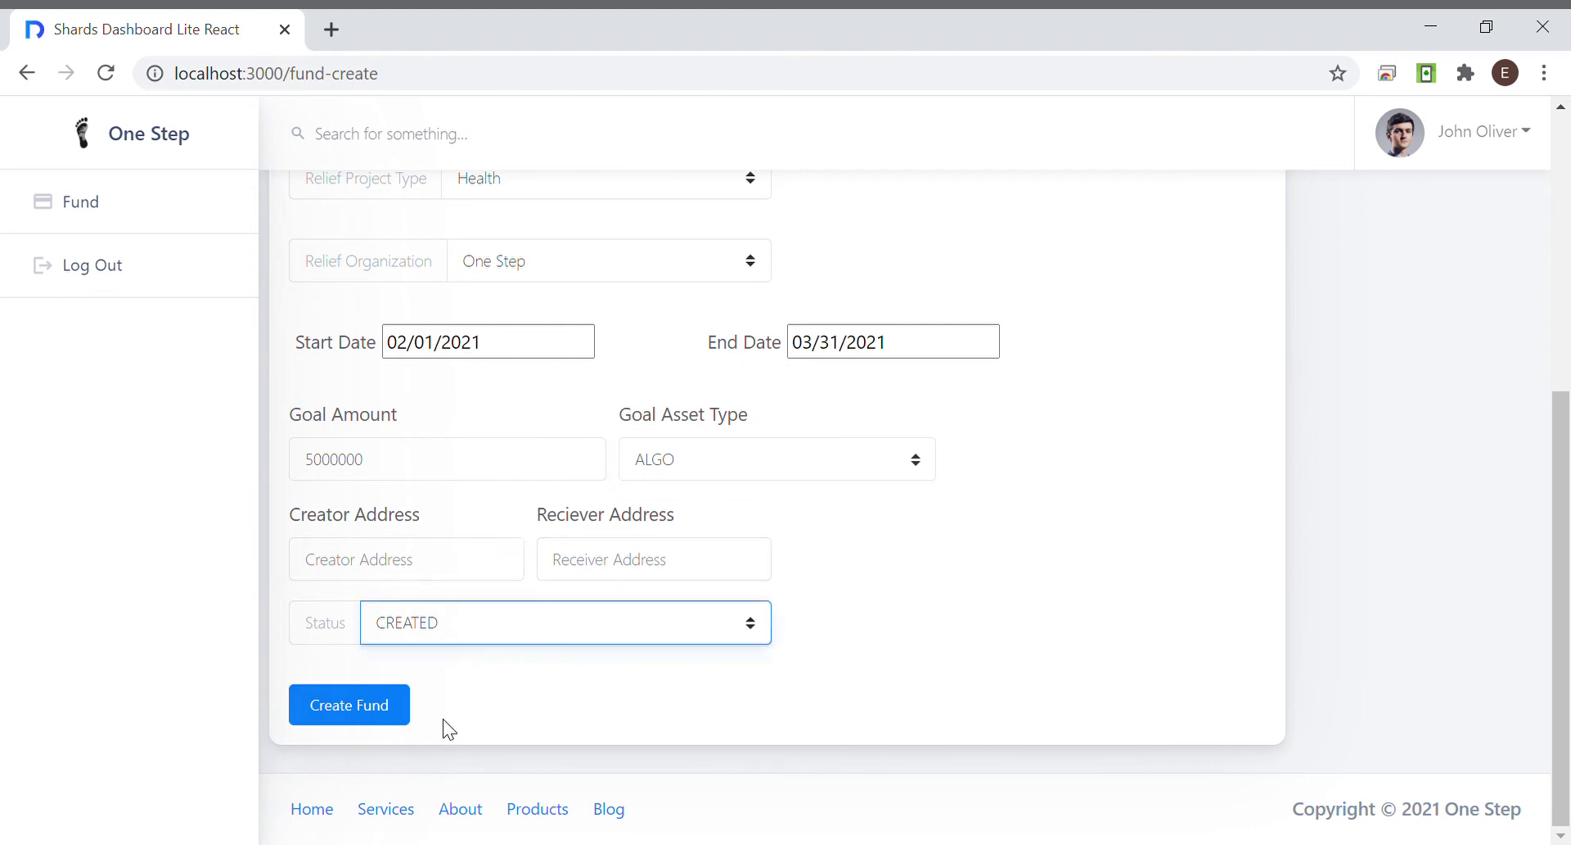
click(360, 702)
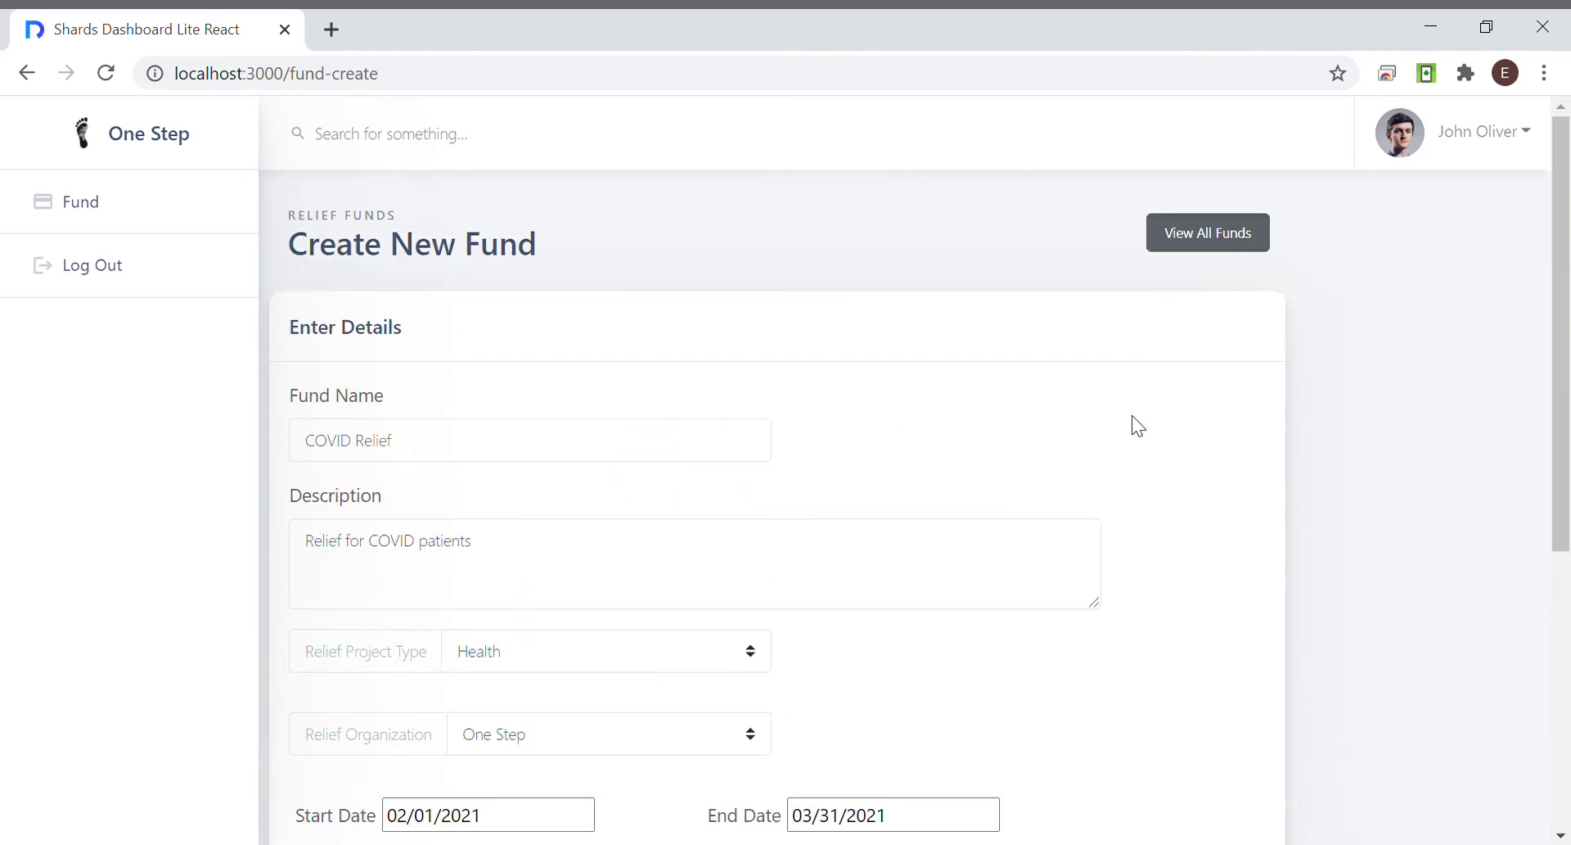
Step: Go back to the list of all funds and open the COVID Relief fund's details
click(1214, 242)
scroll(680, 459, down, 4)
scroll(701, 438, up, 4)
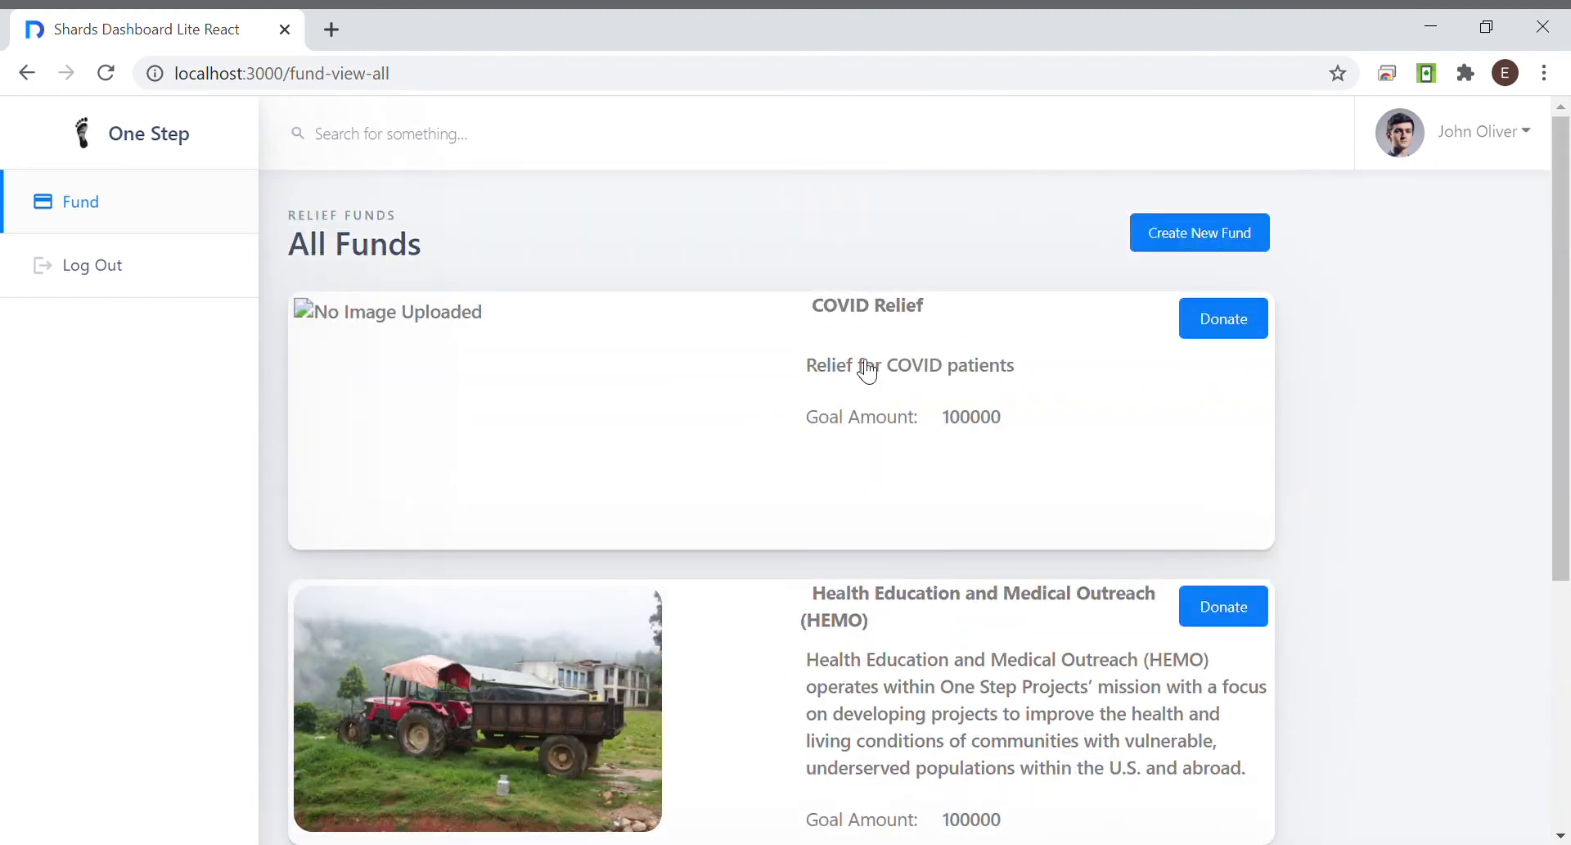
click(401, 325)
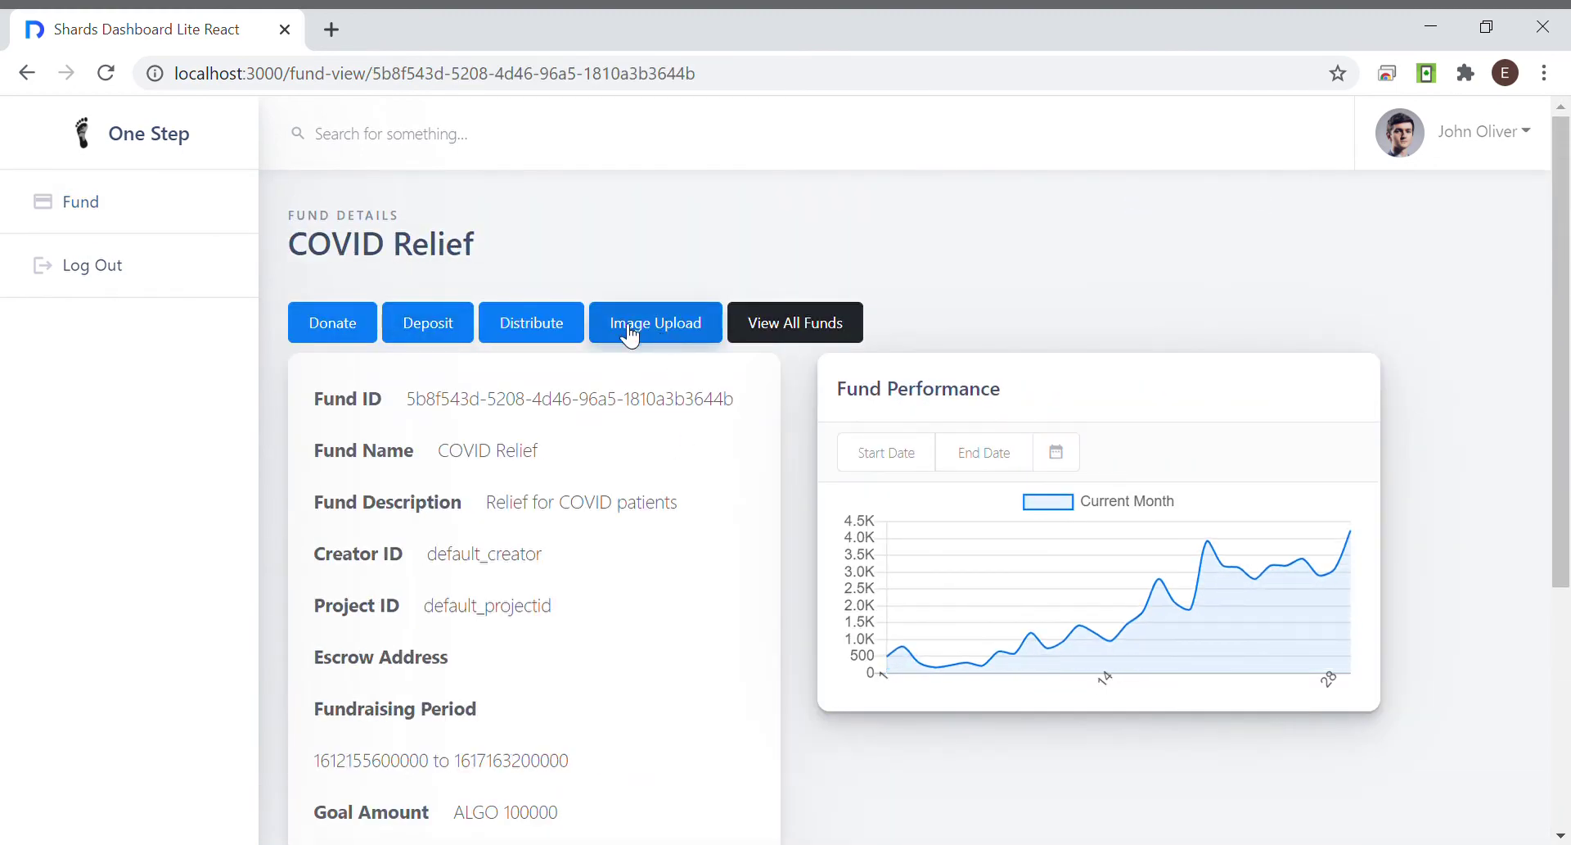
Step: Upload lonely-japanese-cherry.jpg as the image of the COVID Relief fund
scroll(778, 357, down, 4)
scroll(779, 369, up, 4)
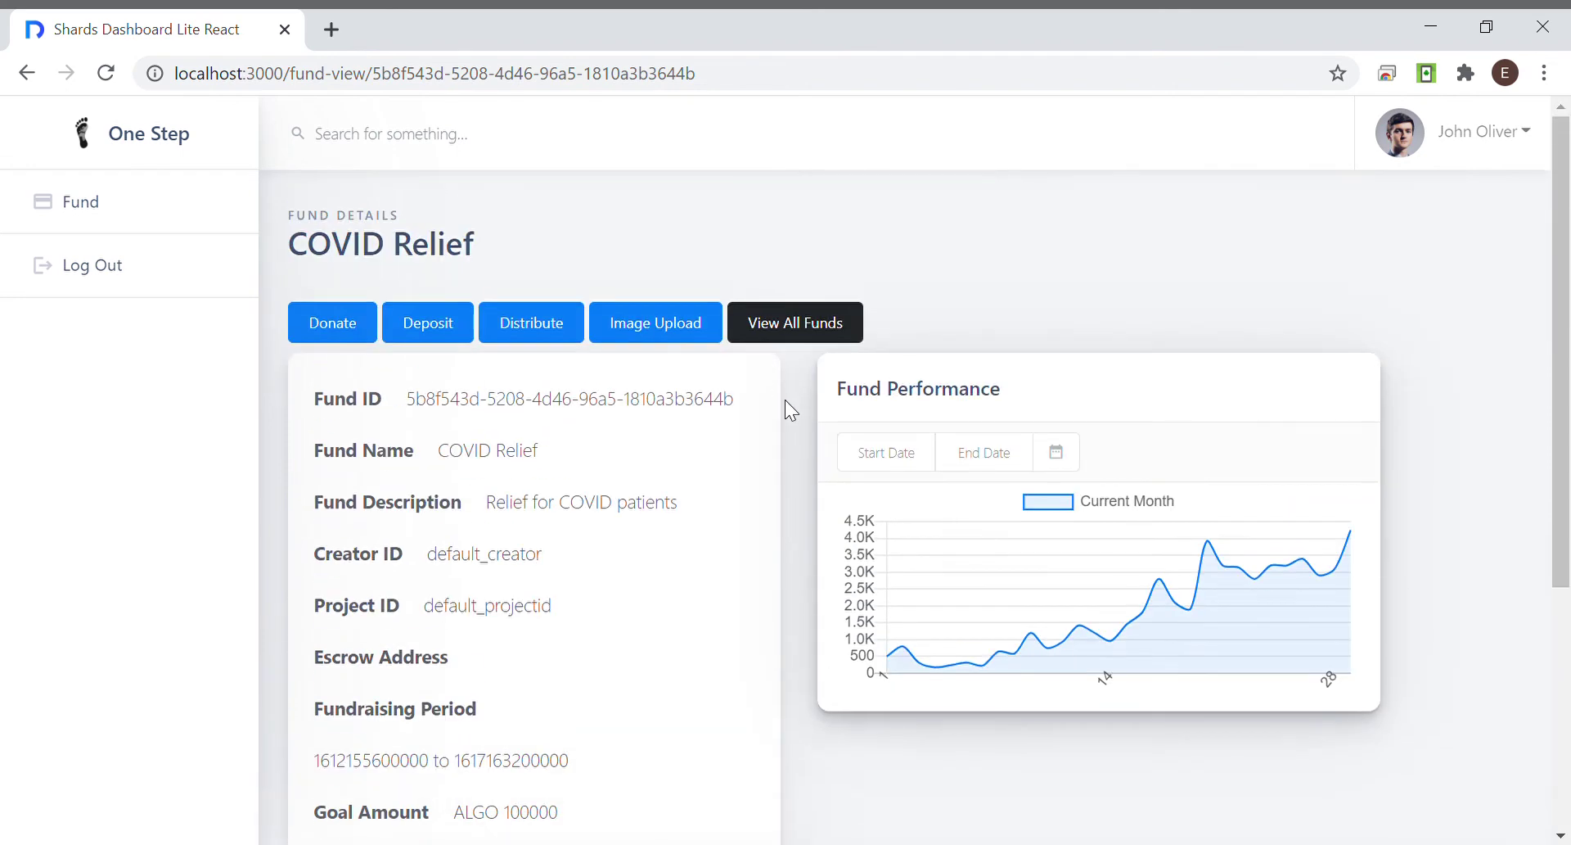
scroll(786, 407, down, 4)
scroll(737, 551, up, 4)
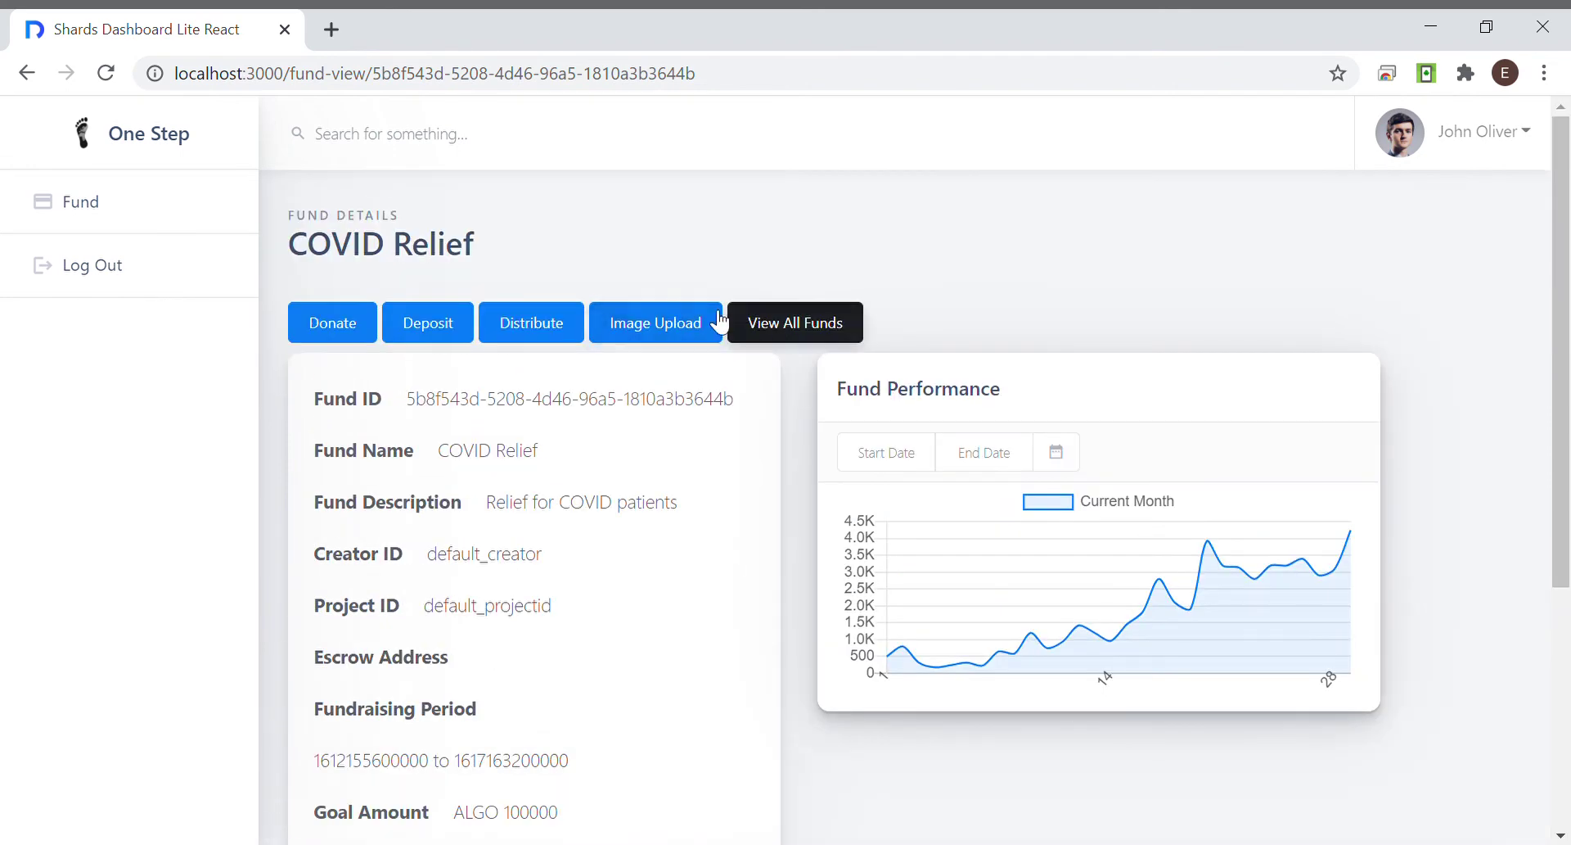
click(679, 327)
click(391, 429)
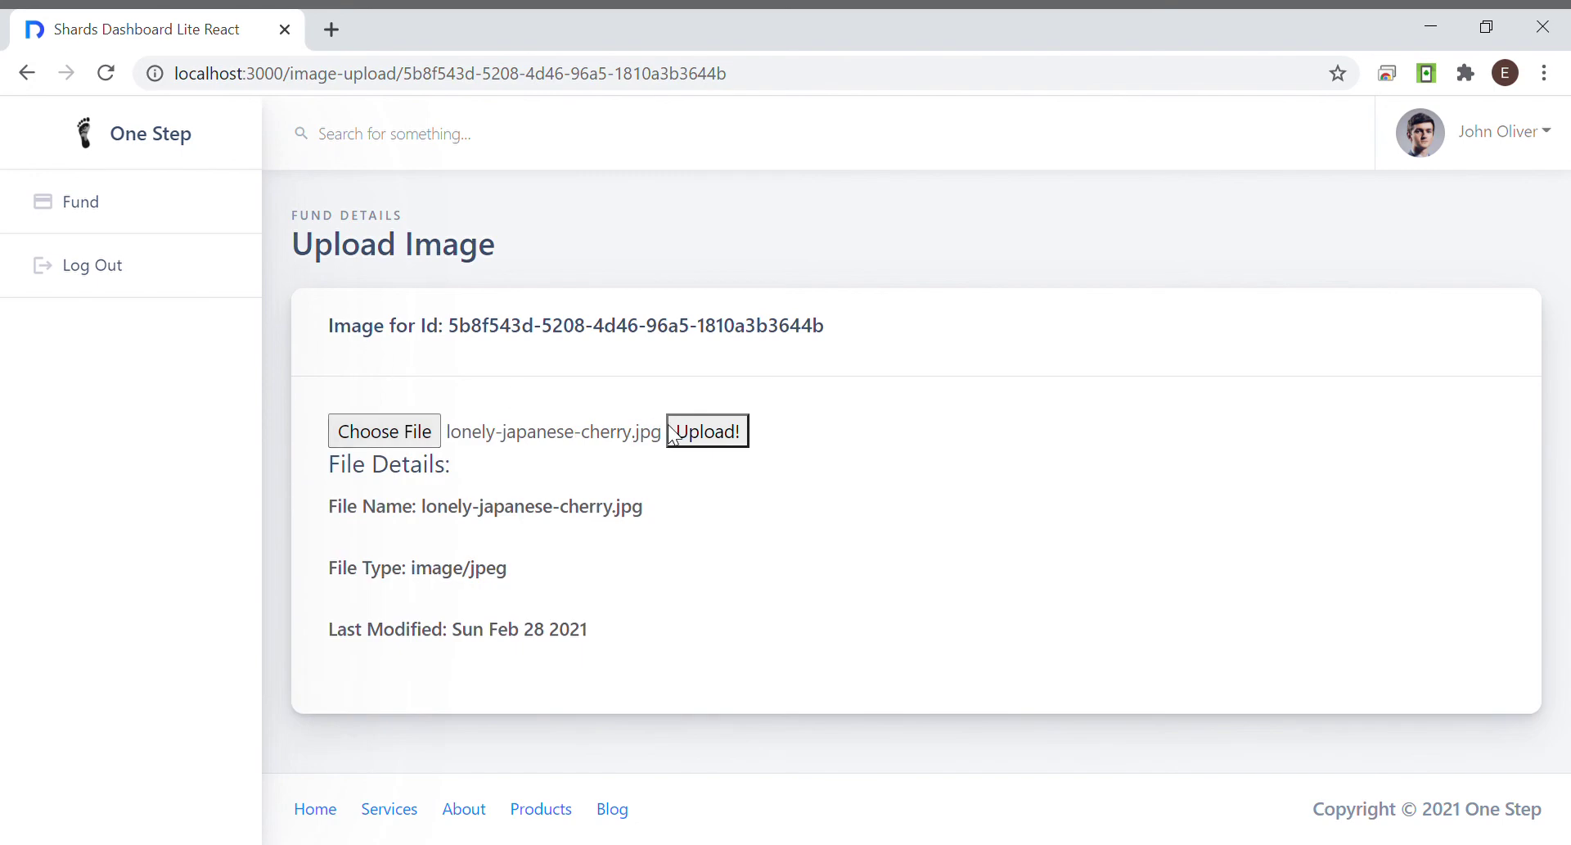
click(713, 431)
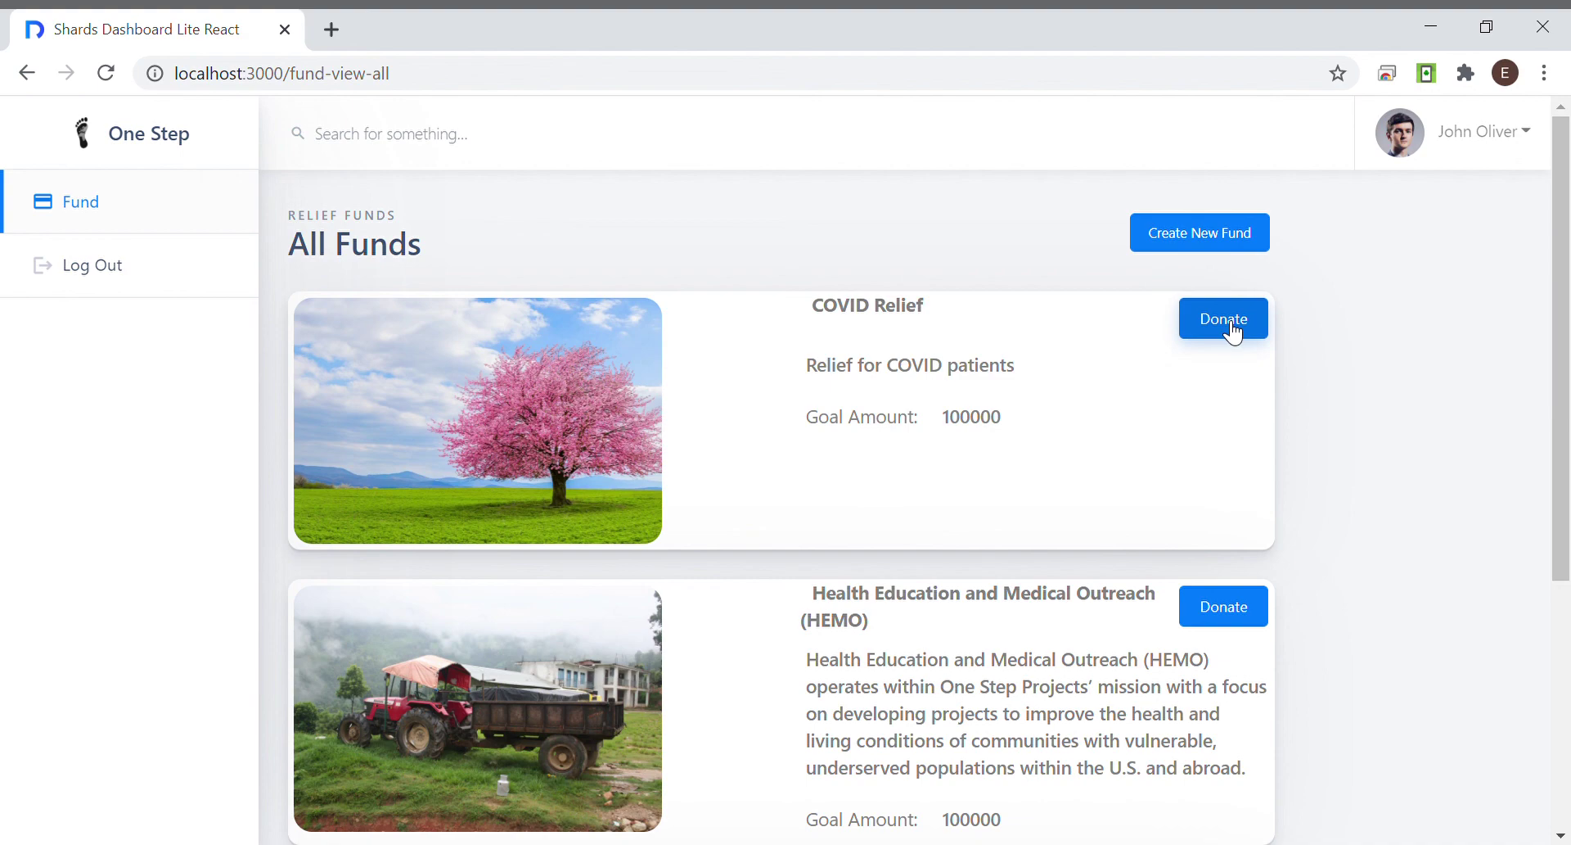
Step: Open the donation form for the COVID Relief fund from the list of all funds
scroll(1116, 361, down, 1)
scroll(1126, 385, up, 1)
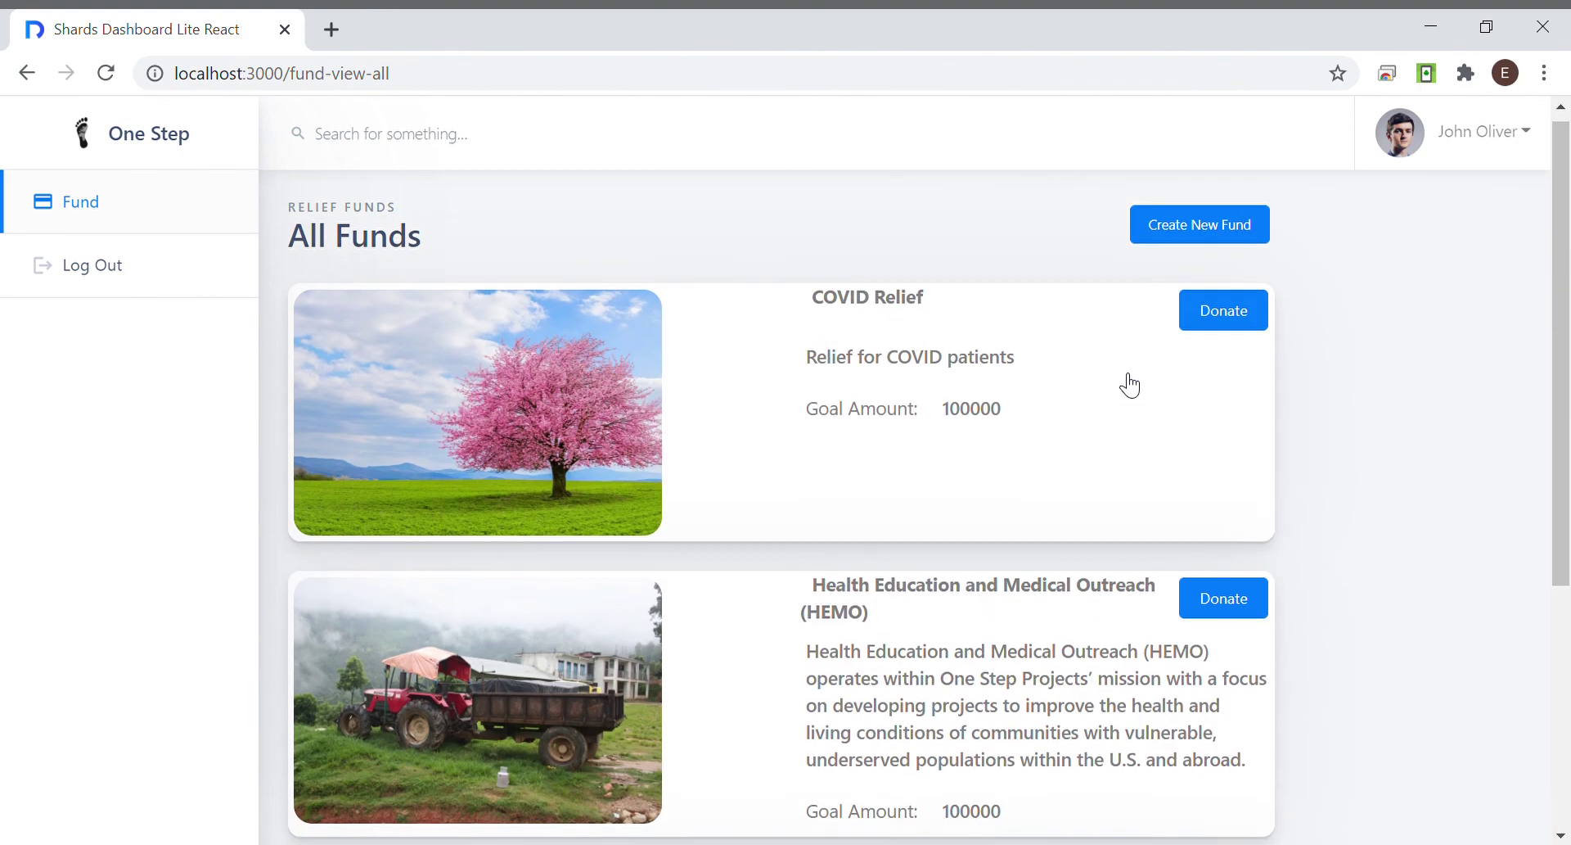
click(1239, 332)
scroll(597, 381, down, 2)
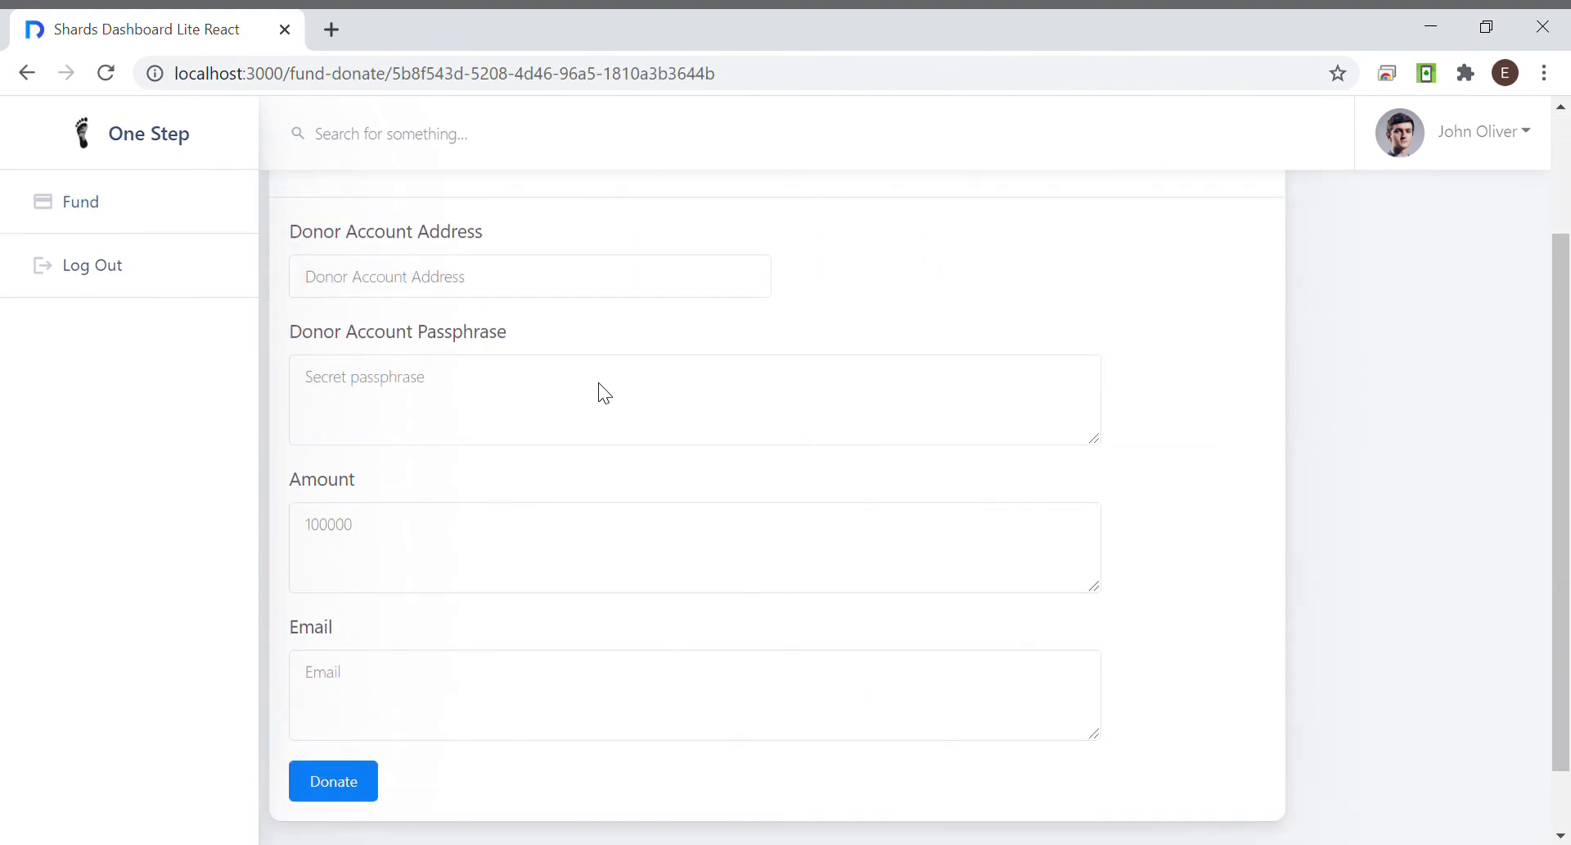
Step: Paste the donor's account address and secret passphrase into the donation form
click(554, 295)
key(ctrl+v)
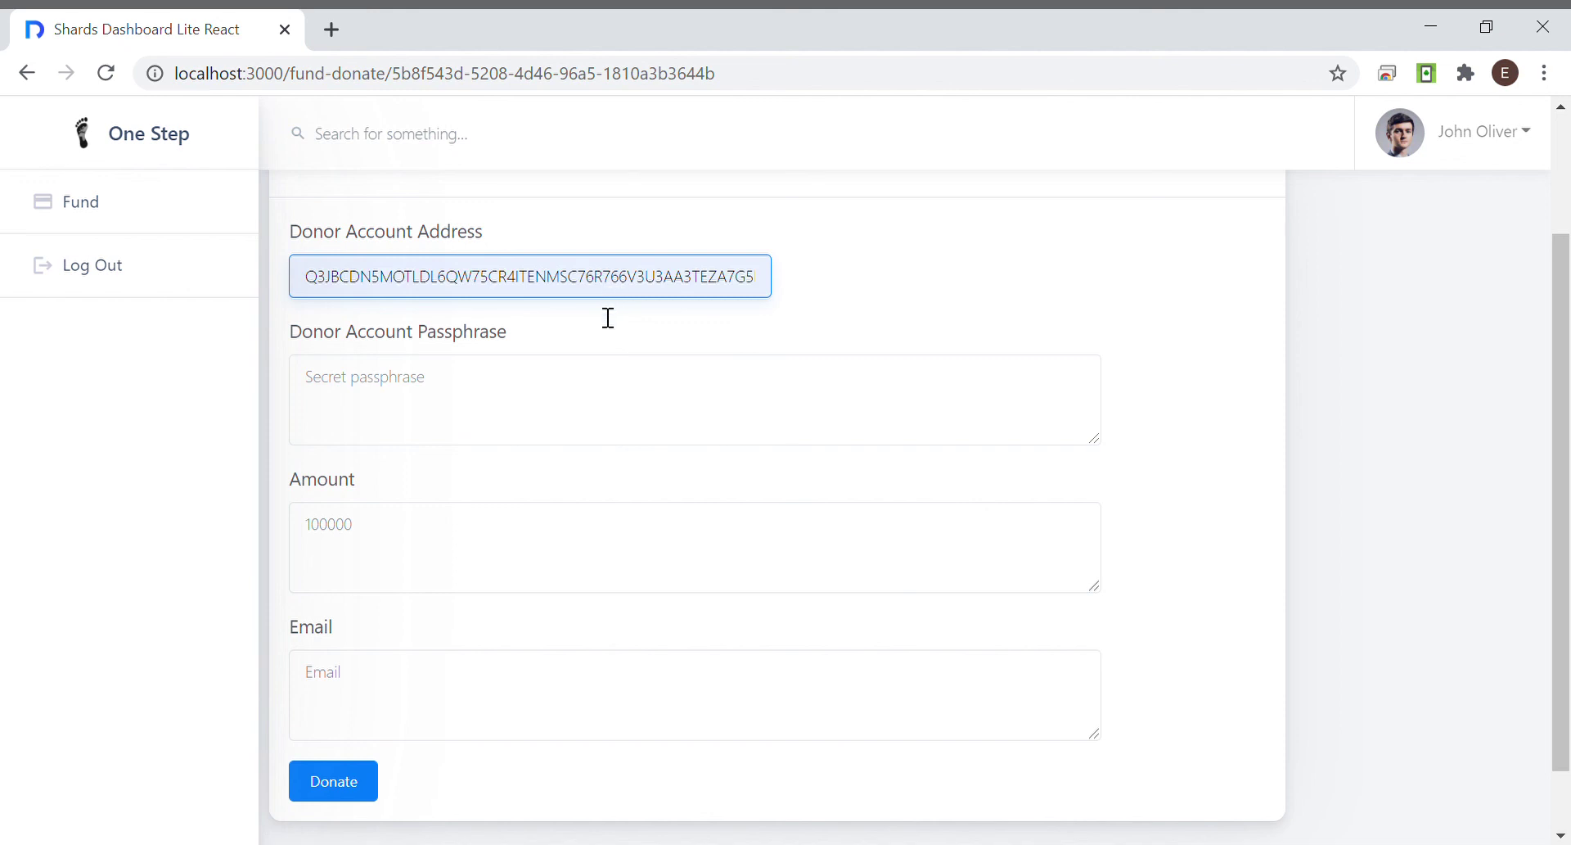
click(644, 391)
key(ctrl+v)
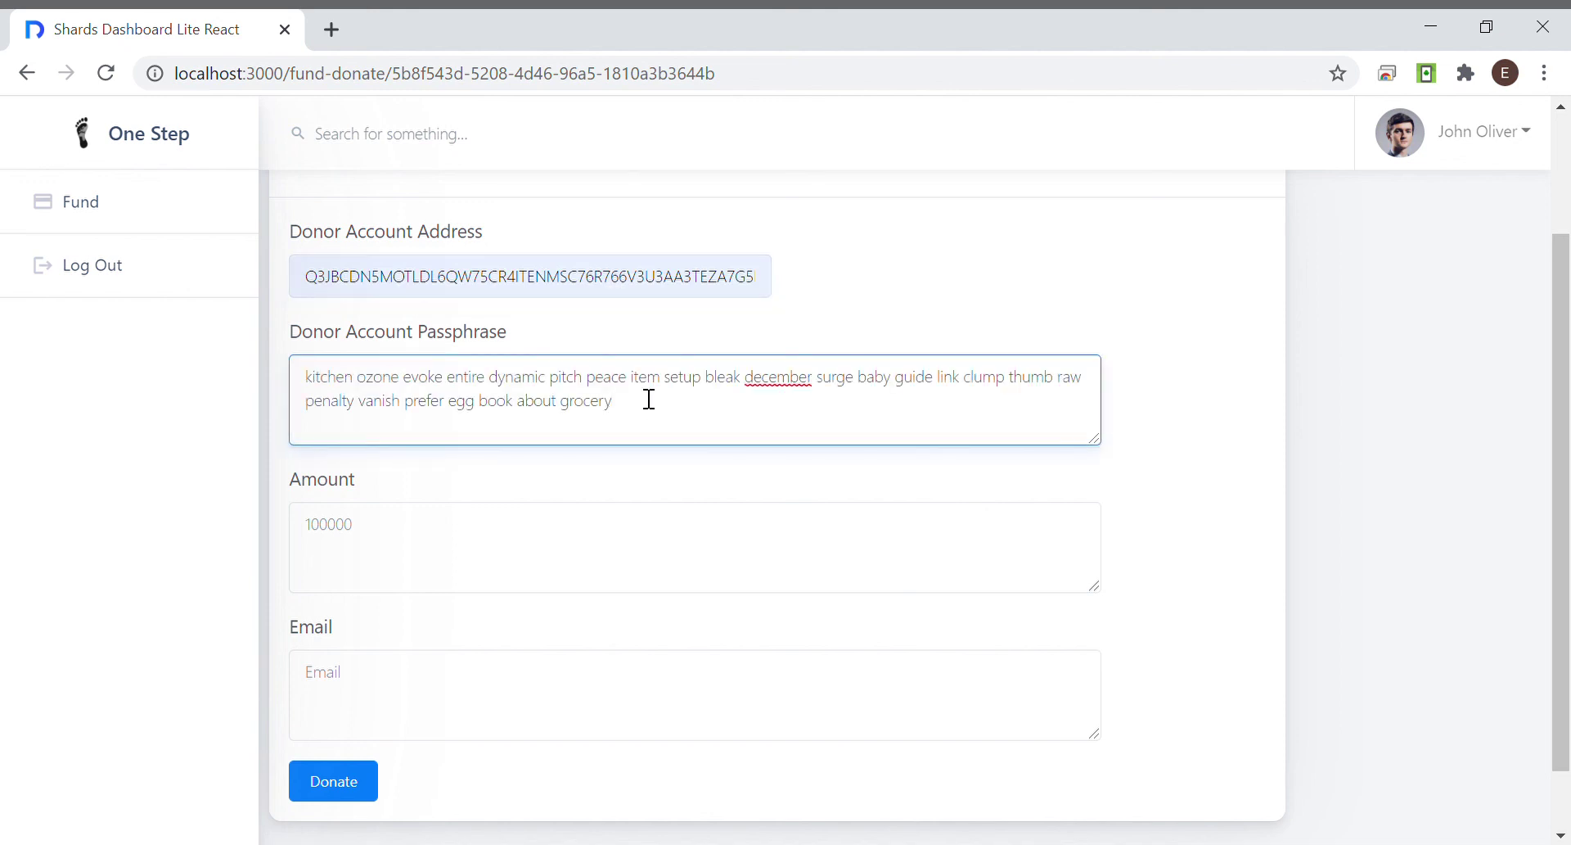
Step: Enter a donation amount of 1000 and submit the donation, leaving the email empty
scroll(649, 435, down, 1)
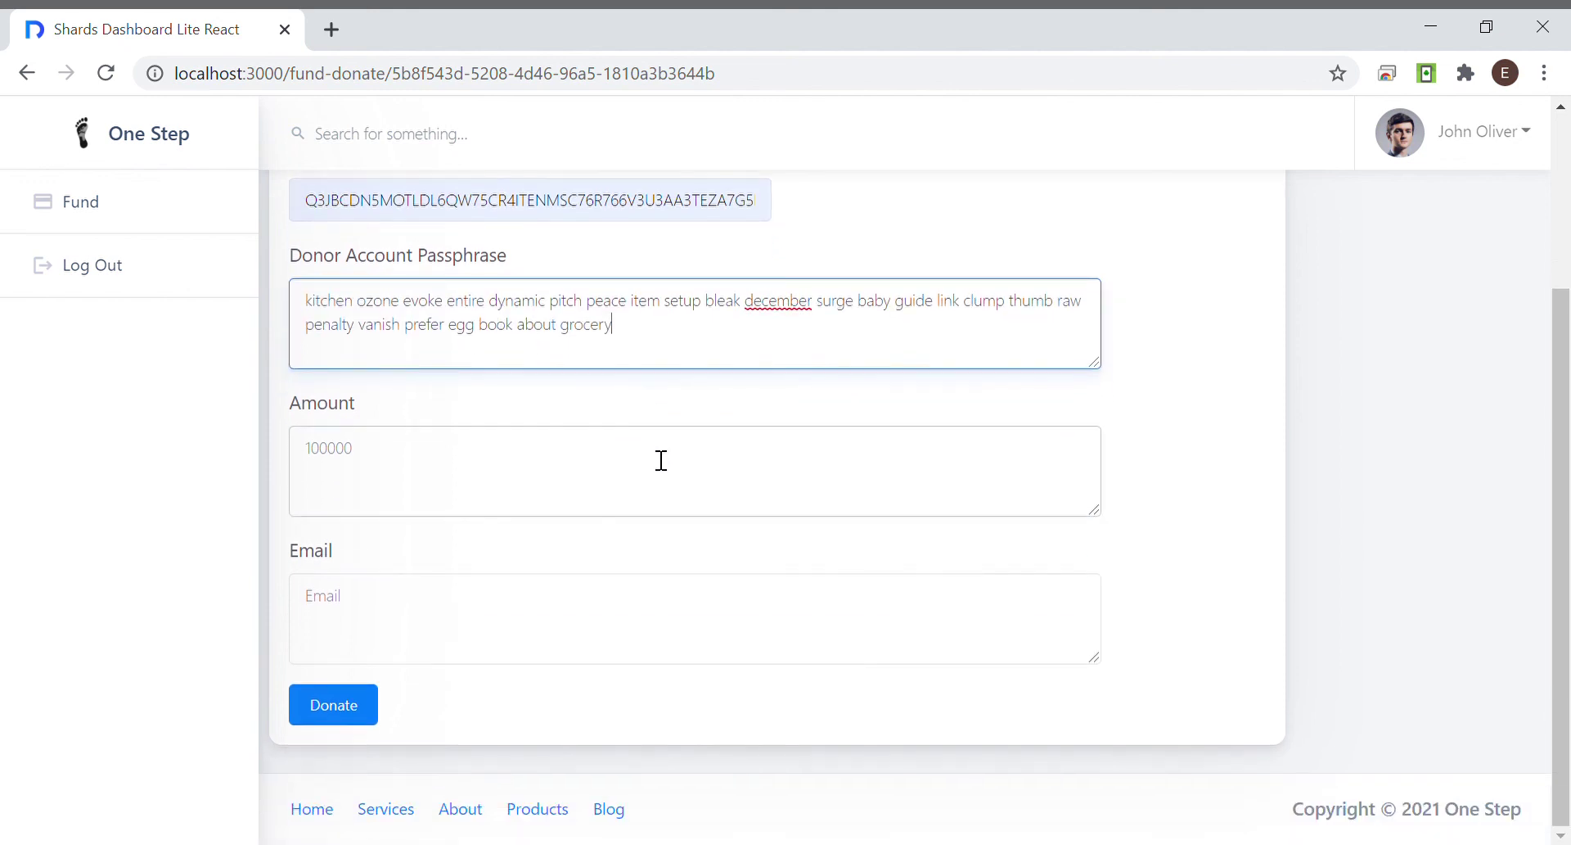
click(654, 448)
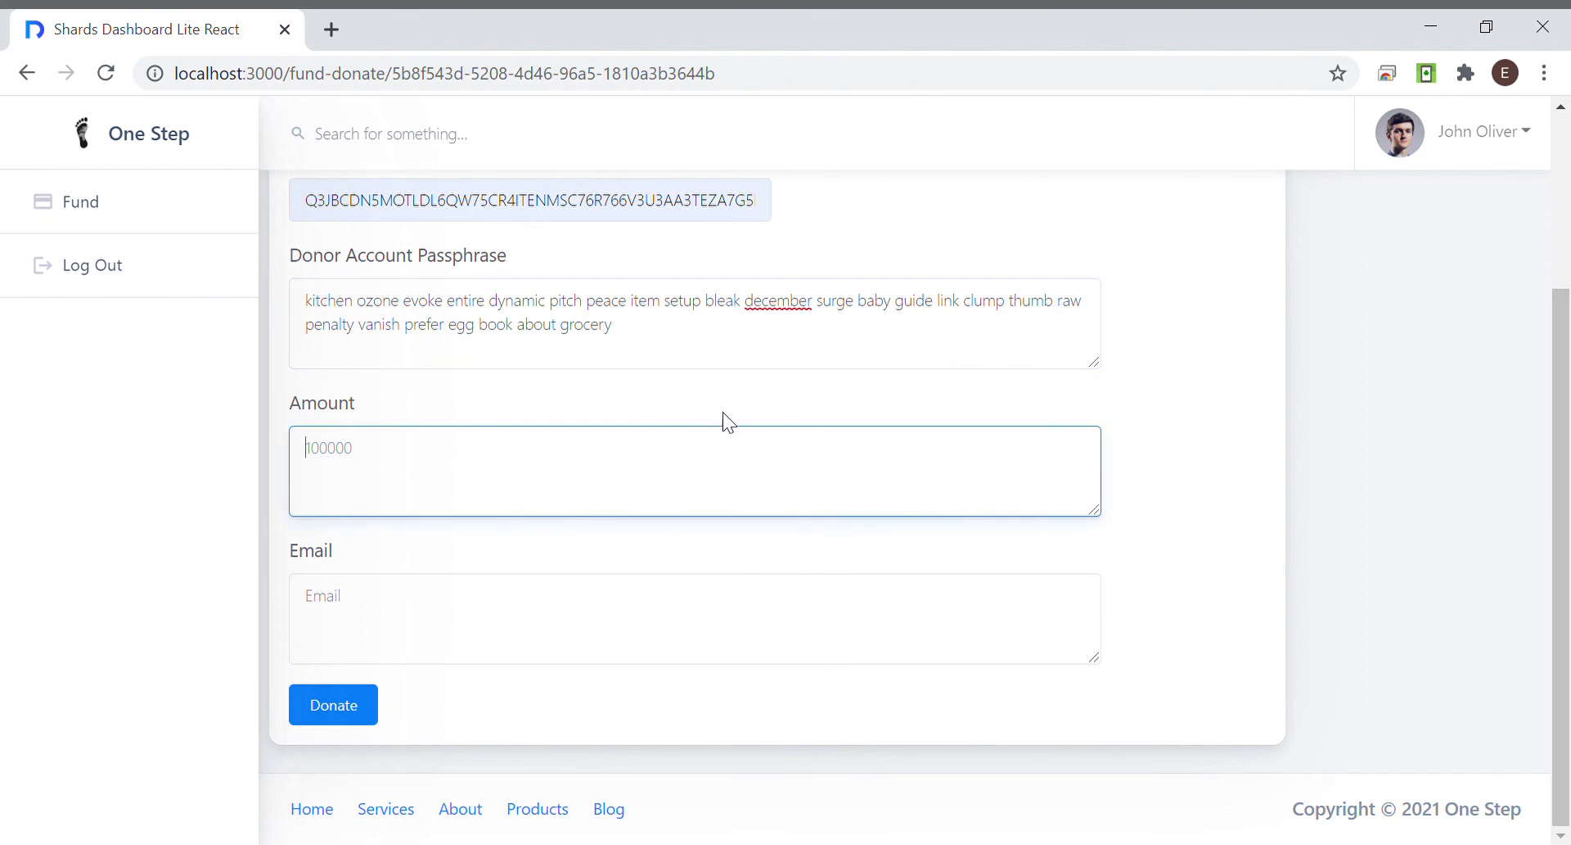
text(1000)
click(353, 717)
Step: Reopen the COVID Relief fund's details from the list of all funds and examine its transaction history and amount raised
scroll(1097, 413, up, 3)
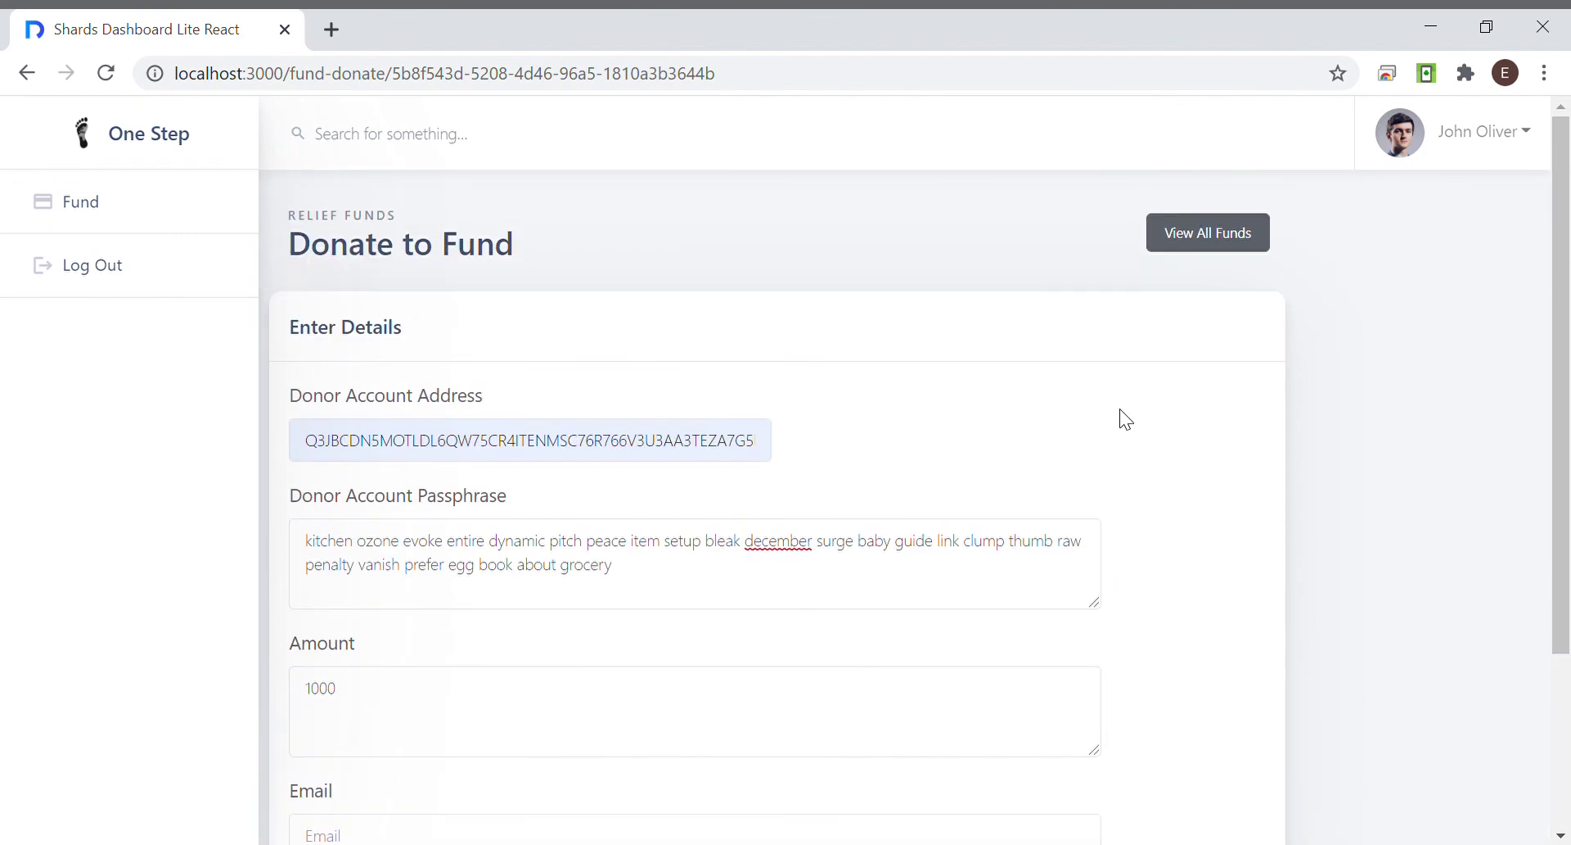
click(1200, 245)
click(918, 381)
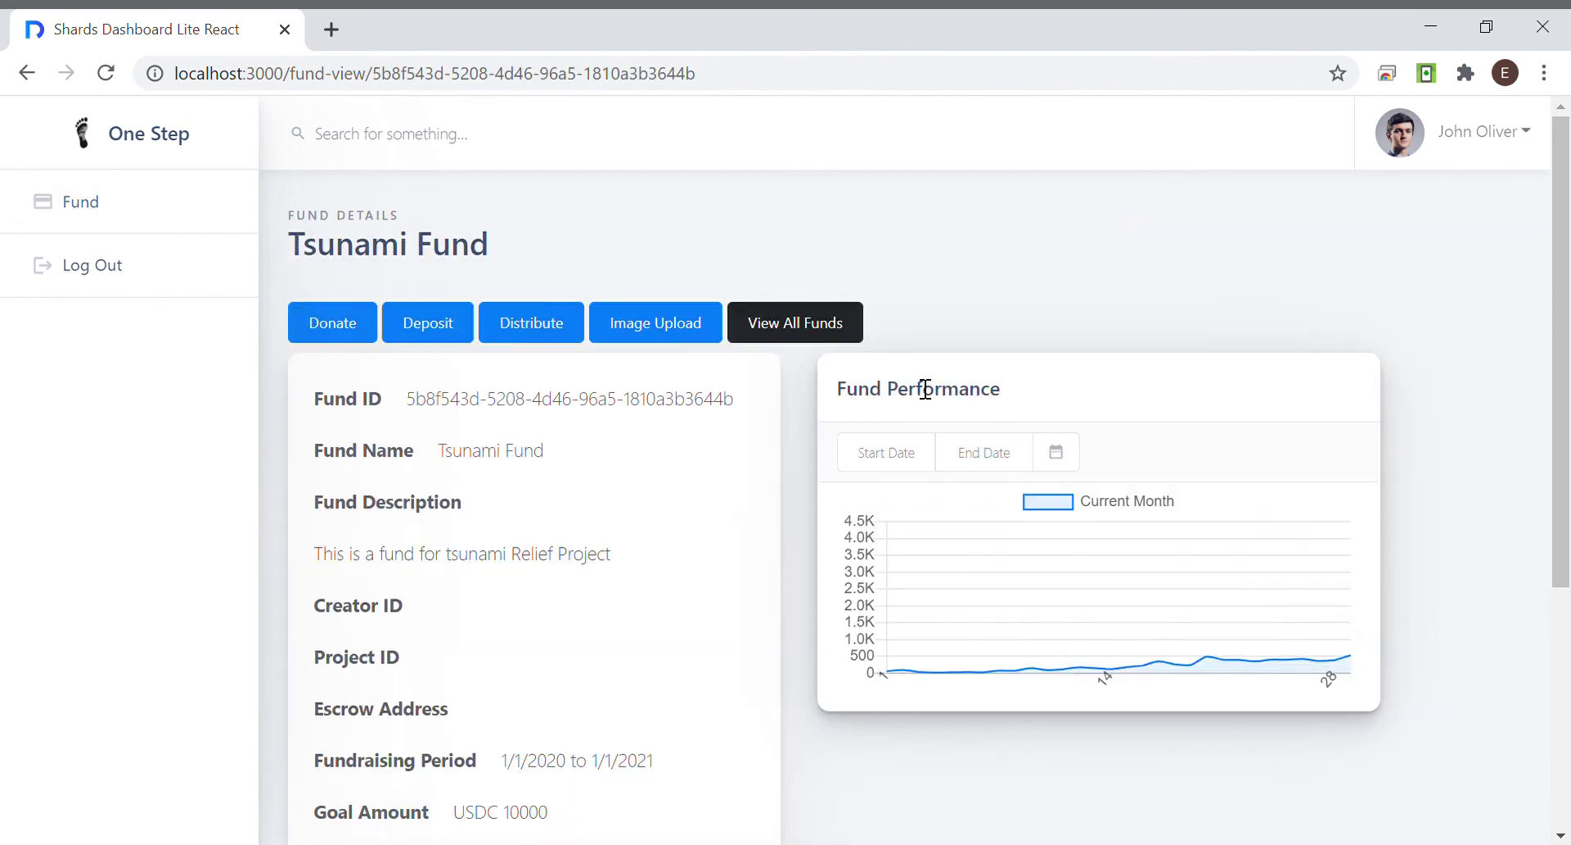
scroll(930, 375, down, 5)
drag(1246, 657, 291, 611)
click(827, 635)
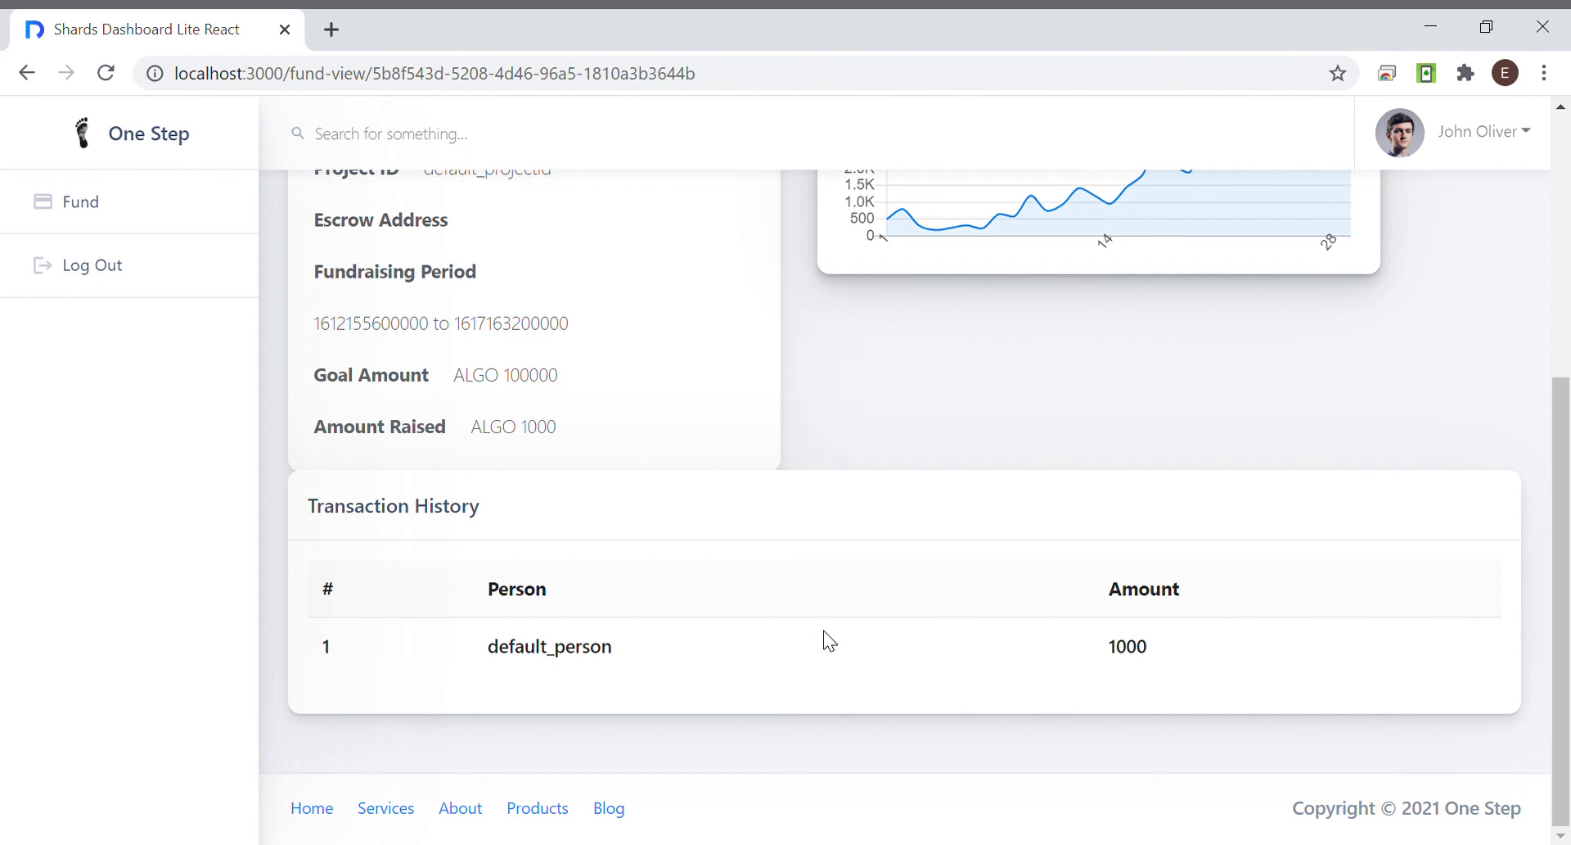
drag(560, 430, 309, 433)
click(959, 422)
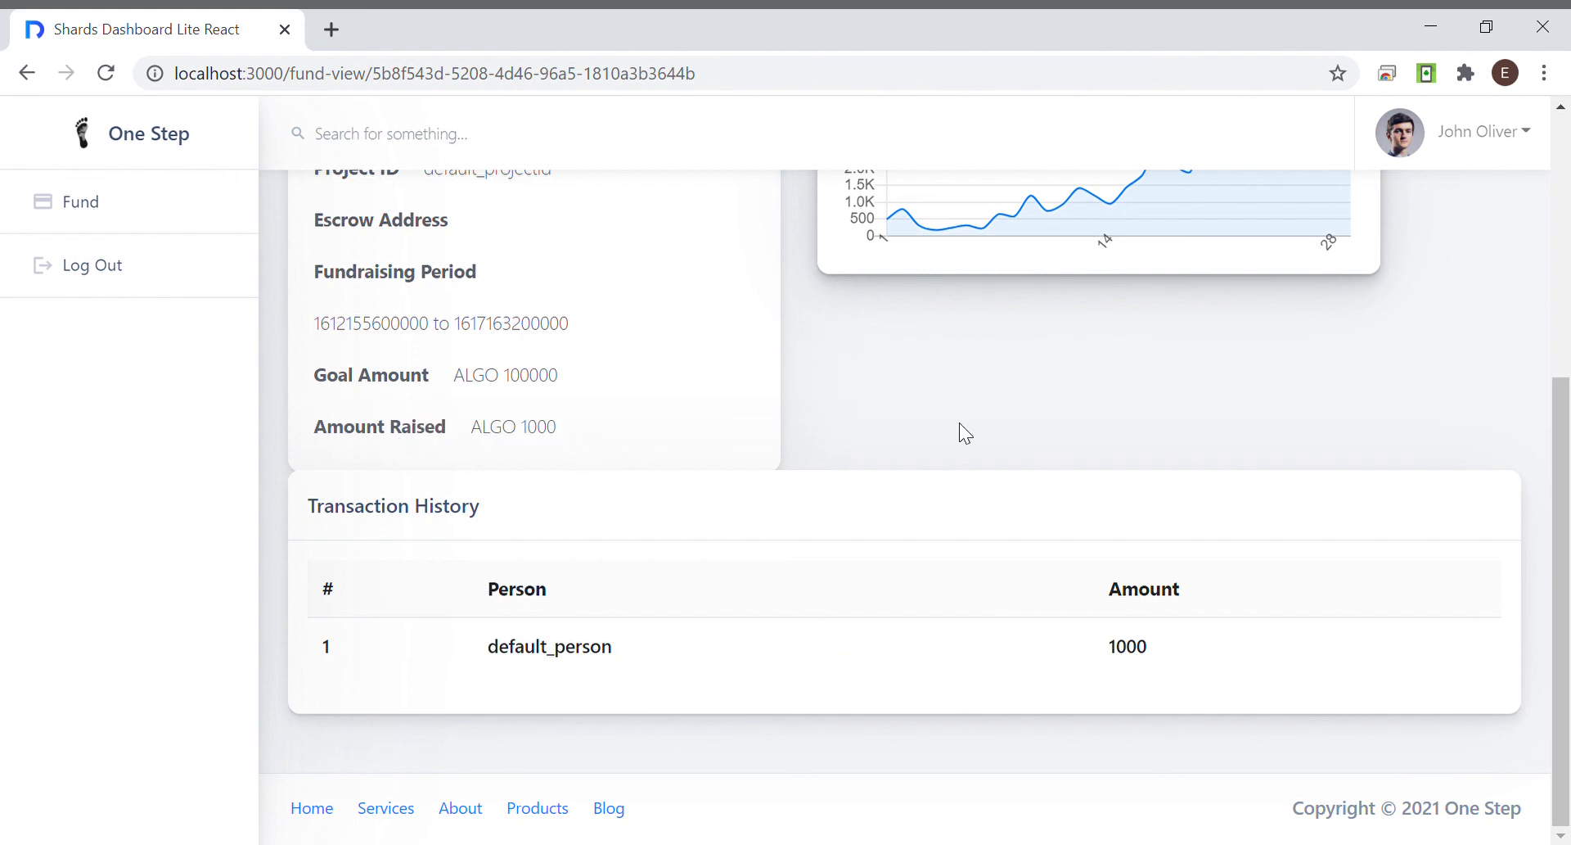